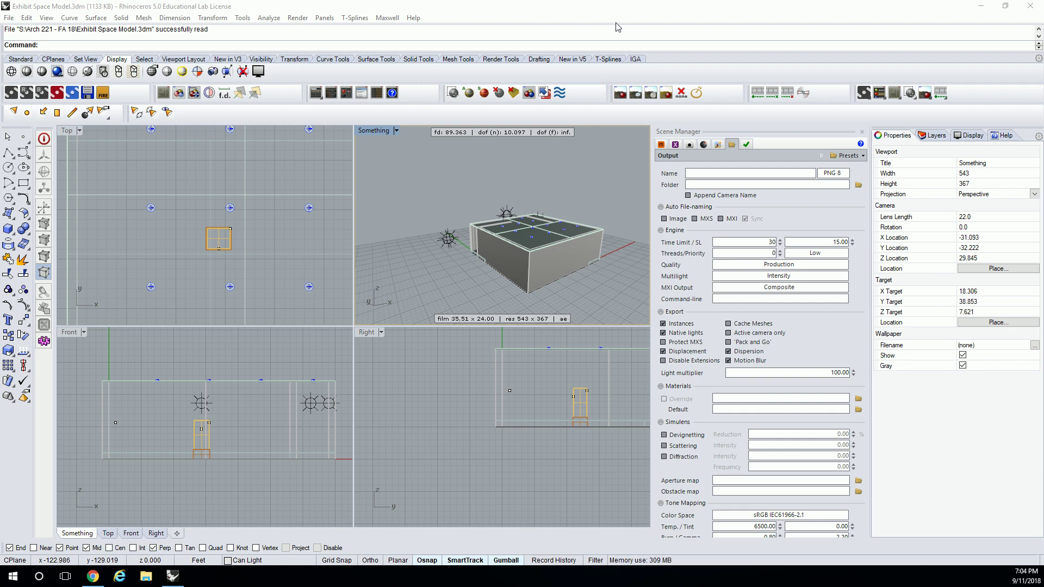
Restore the saved view 'Something' in Perspective and list the scene's materials (Emitter - Spot 6")
click(379, 136)
mouse_move(482, 329)
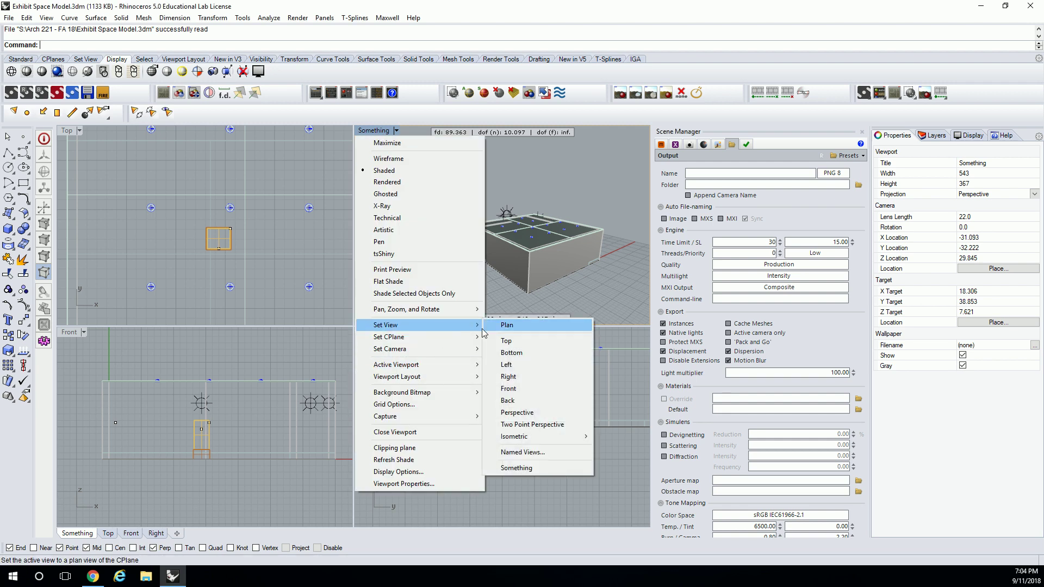
click(517, 467)
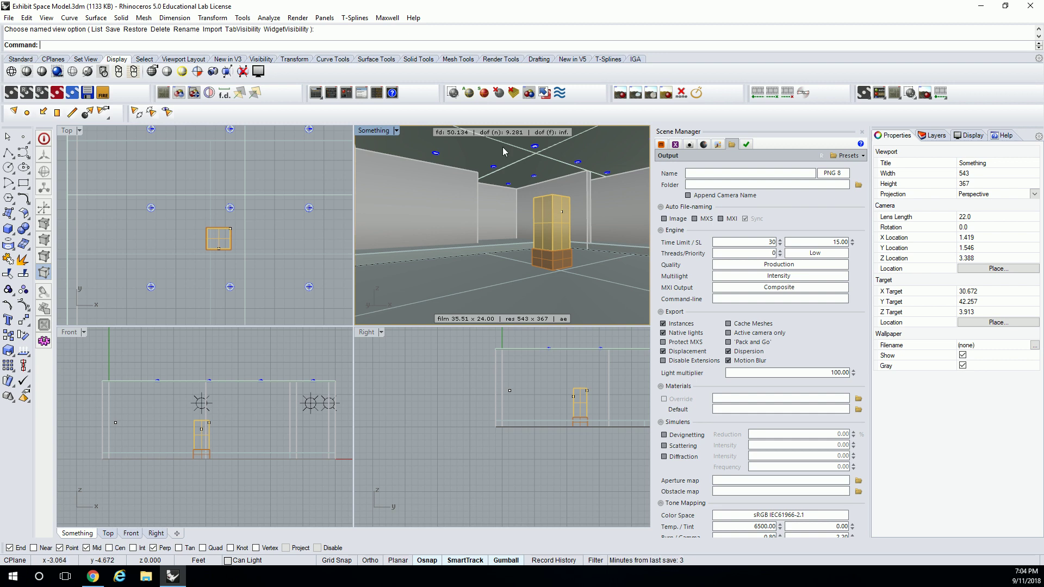
click(661, 145)
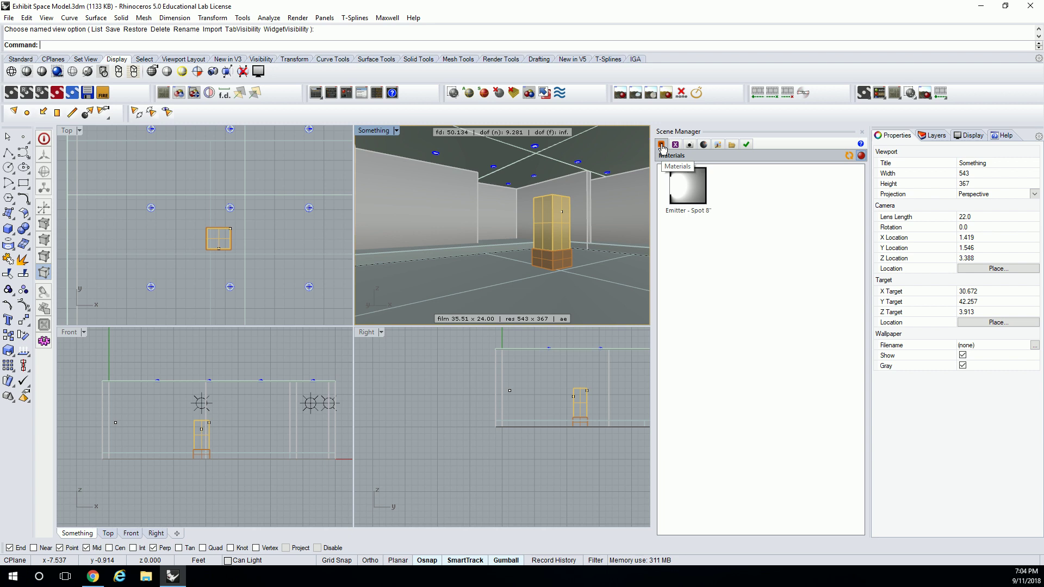
Open the MXM Gallery web material browser from the Materials panel, after trying the MXM Browser
right_click(736, 197)
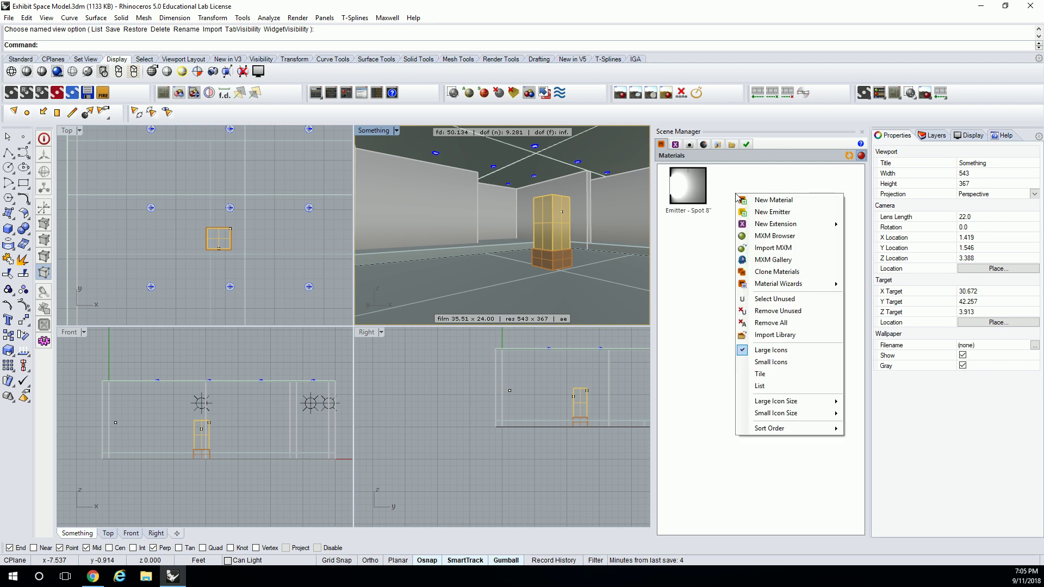
click(773, 237)
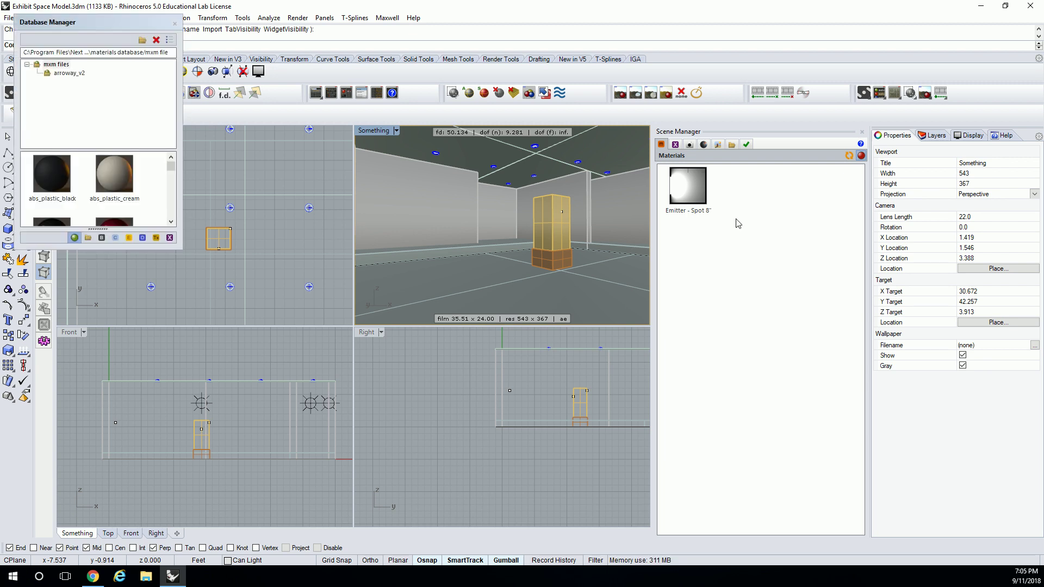
click(174, 24)
right_click(764, 231)
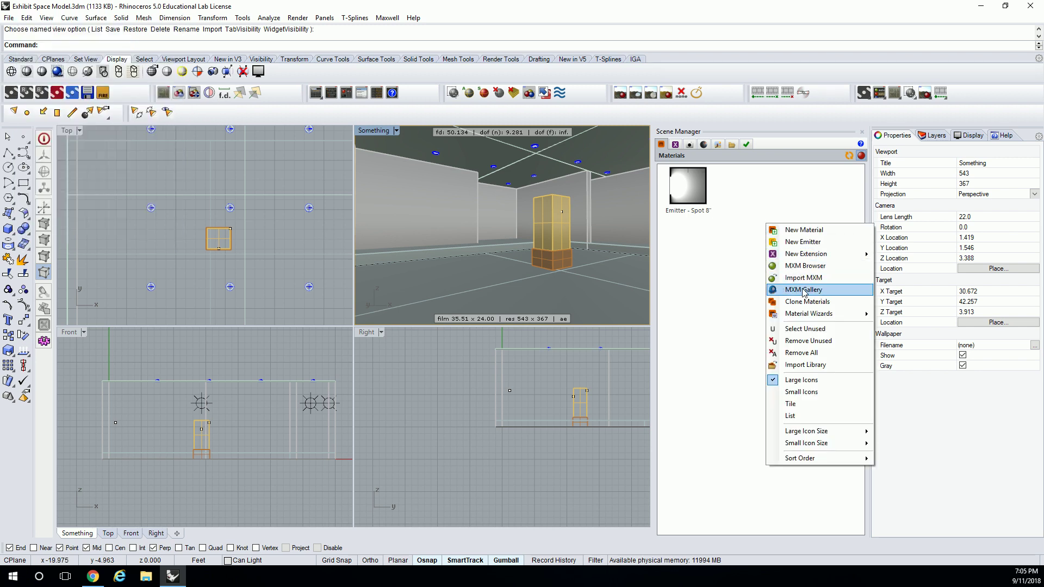
click(804, 290)
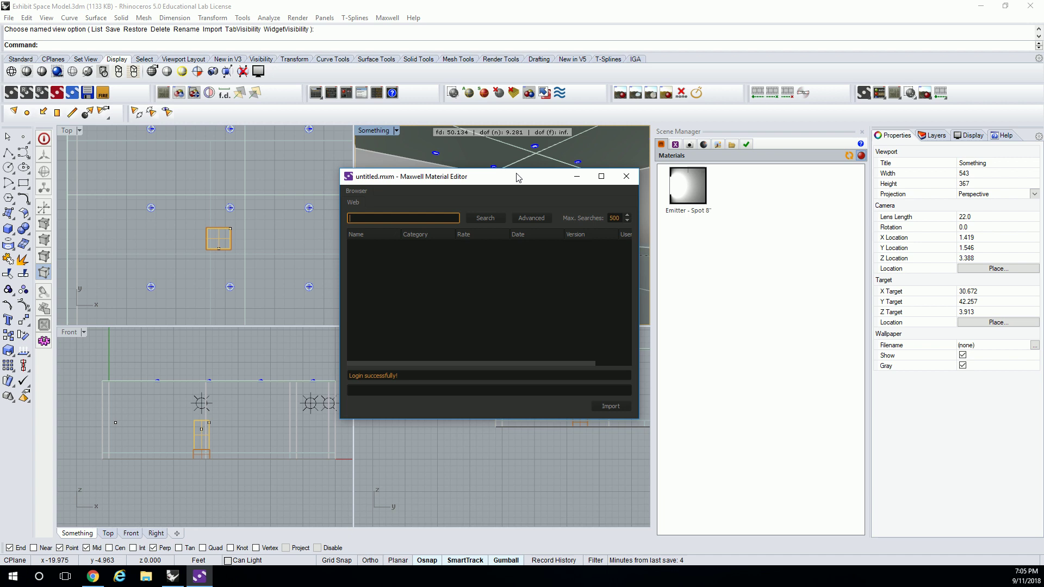
Search the online Maxwell gallery for 'paint'
drag(517, 177, 426, 185)
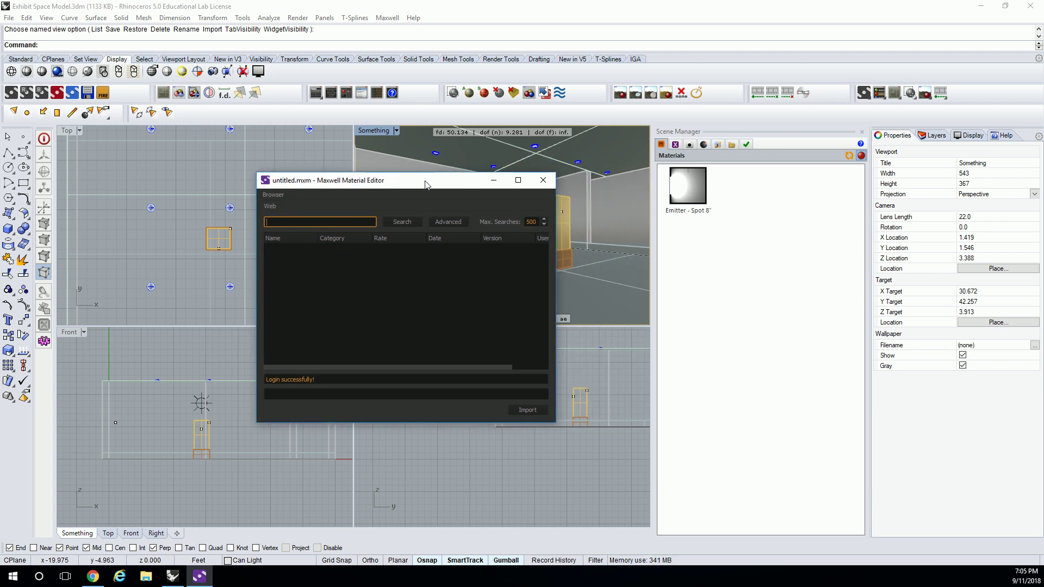
click(356, 226)
text(paint)
key(Return)
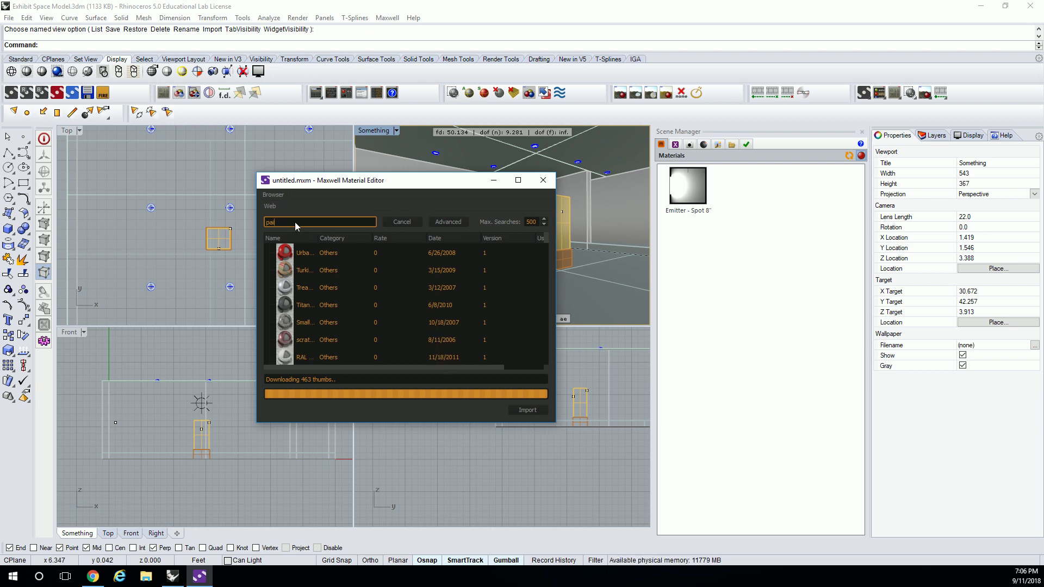
Refine the search to 'white paint' and enlarge the editor to show more results
key(BackSpace)
key(BackSpace)
key(BackSpace)
text(white paint)
drag(254, 172, 109, 105)
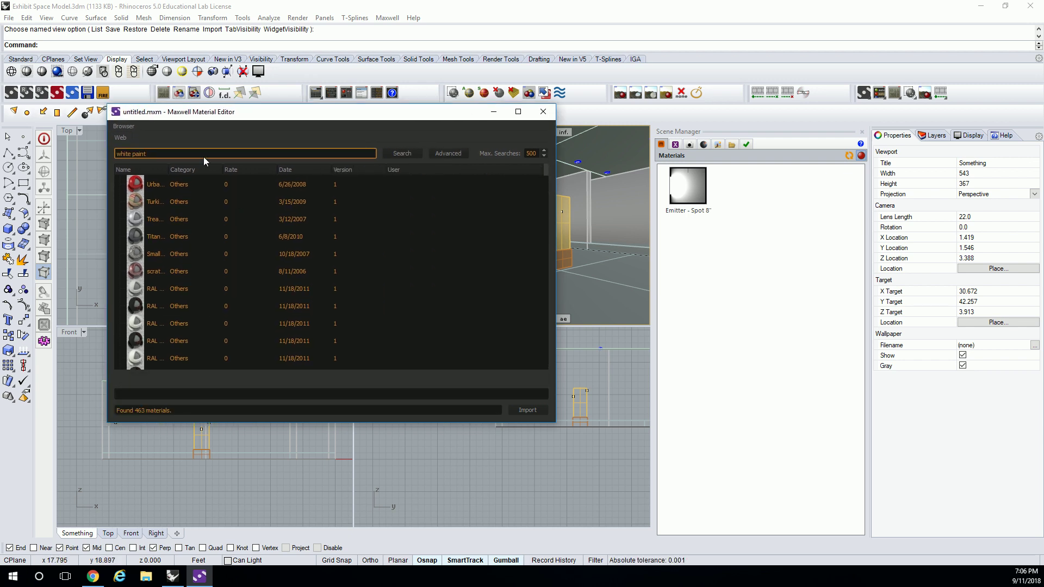
click(394, 153)
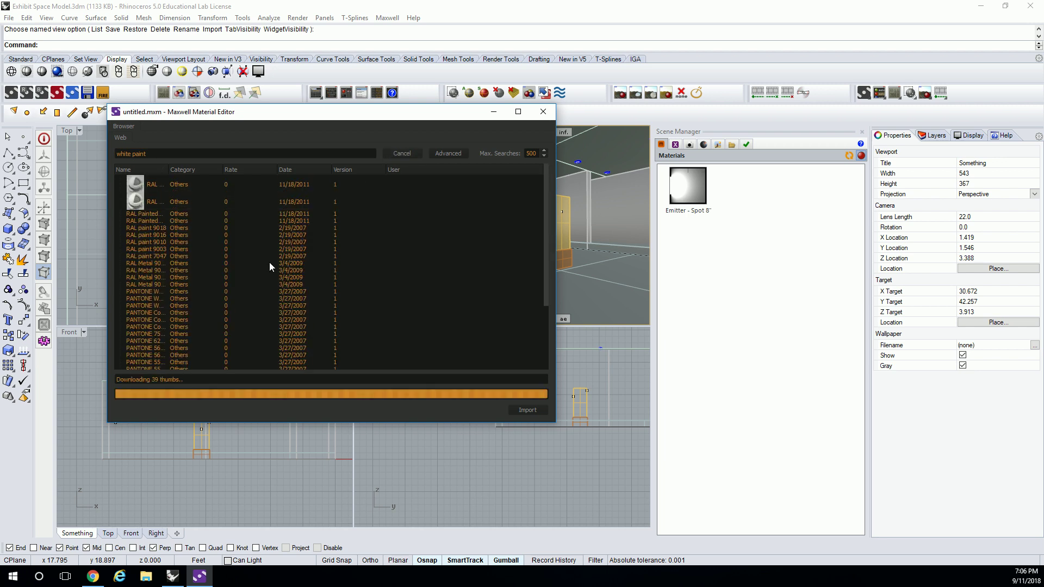
drag(301, 115, 397, 81)
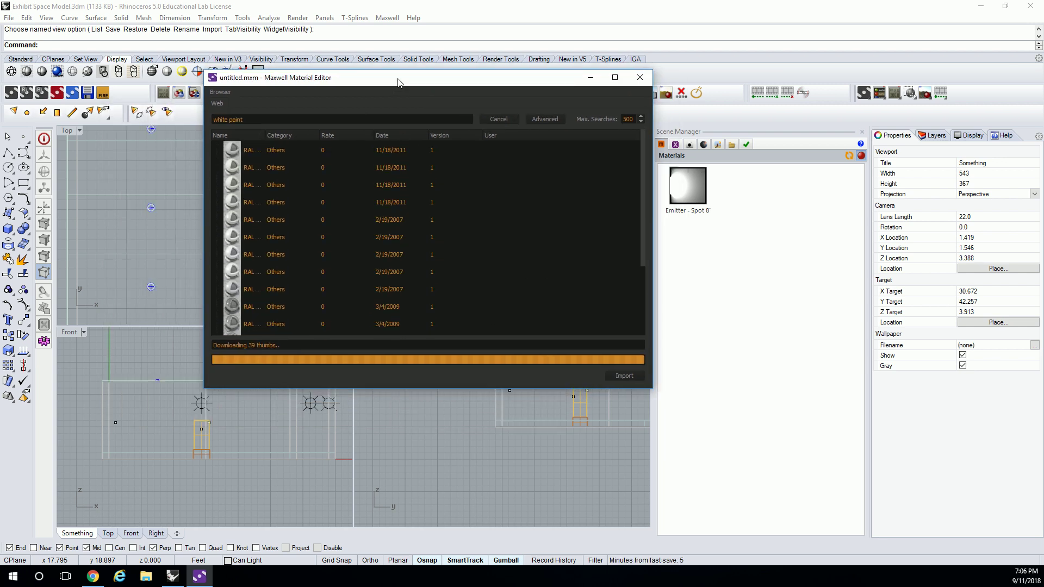
Preview the second and third RAL white paint results
click(237, 164)
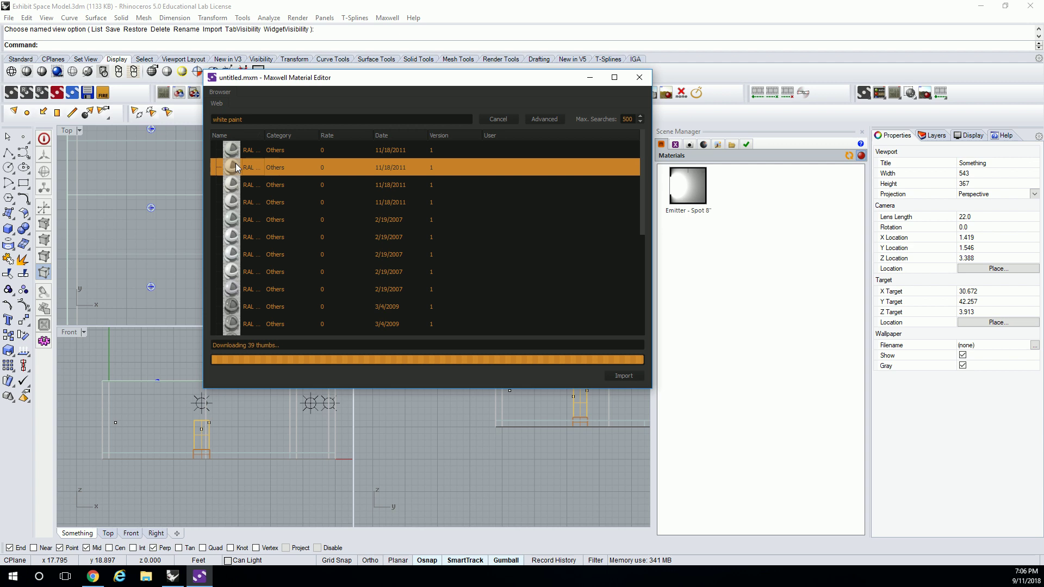
double_click(238, 167)
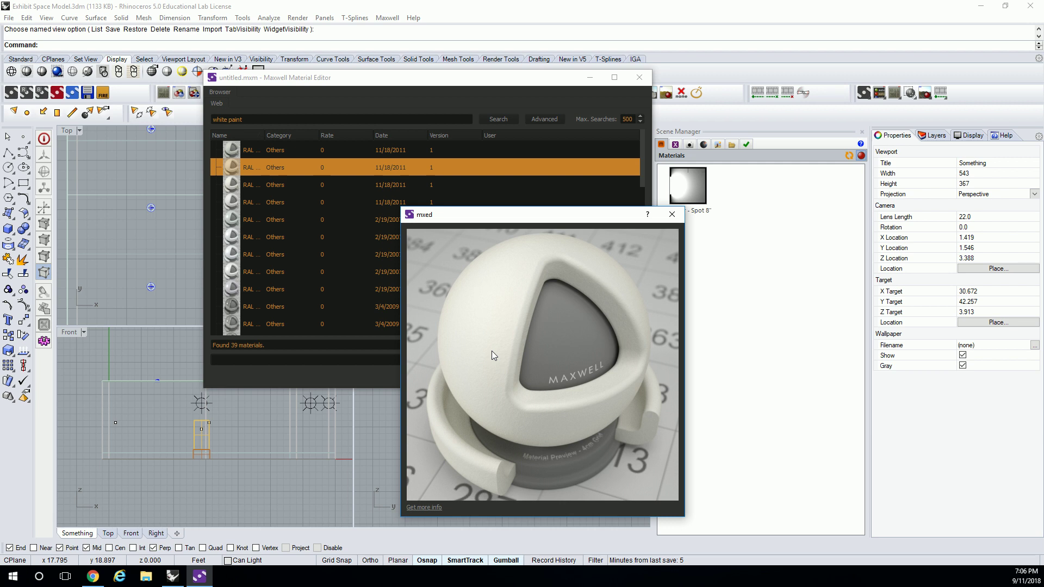
click(672, 214)
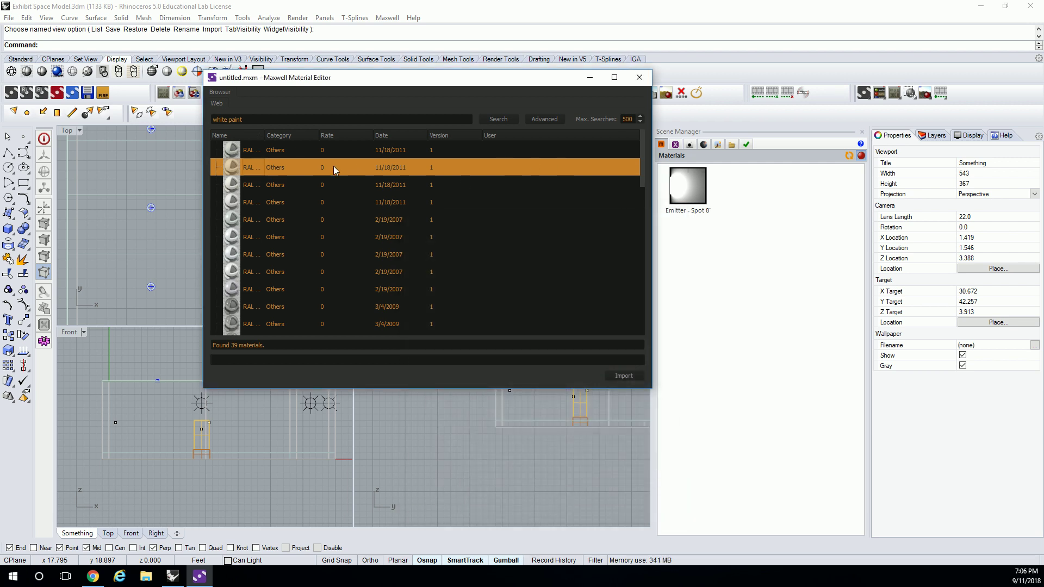
double_click(235, 187)
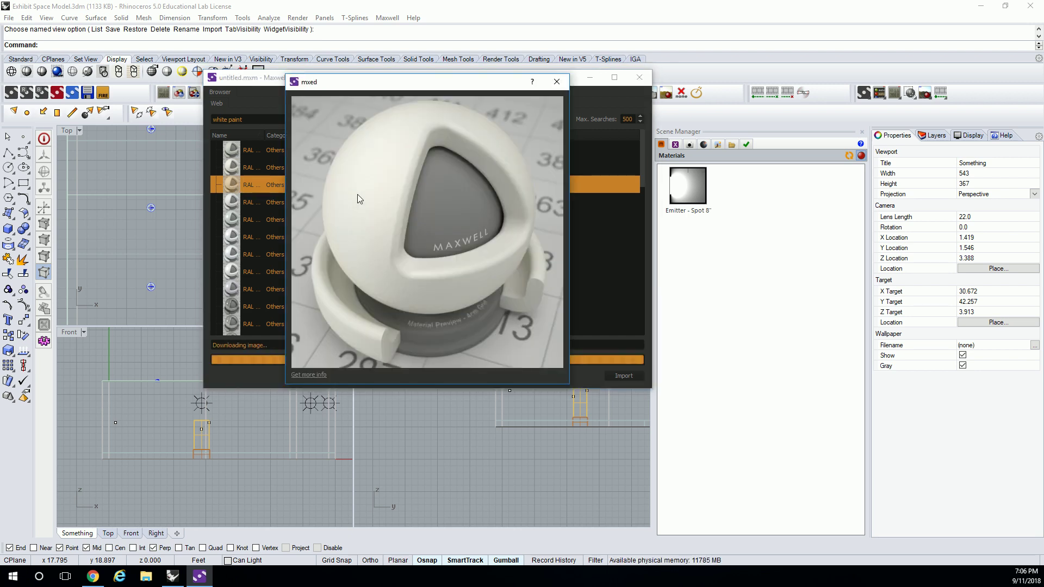
click(231, 170)
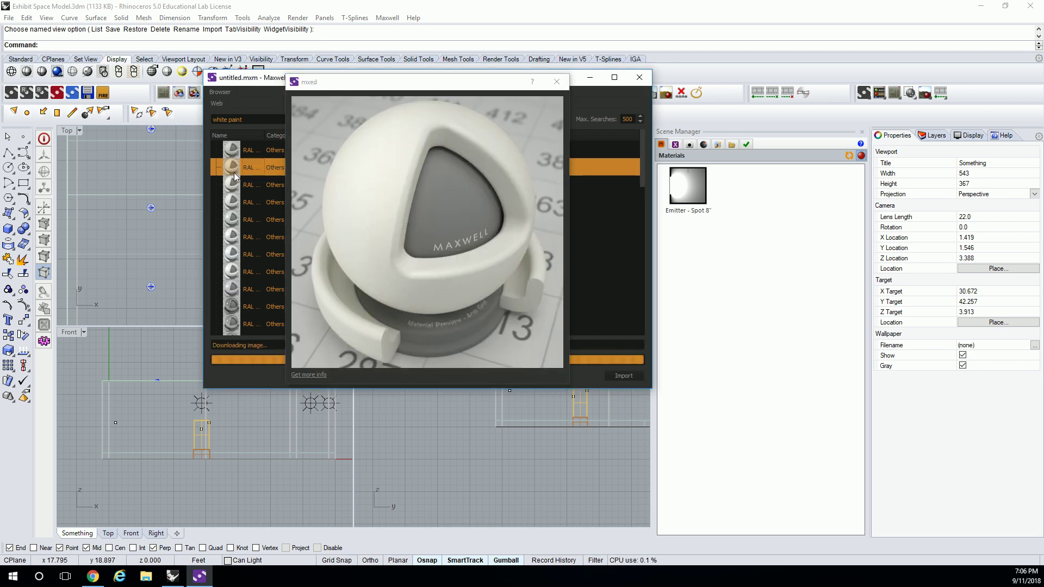
click(235, 188)
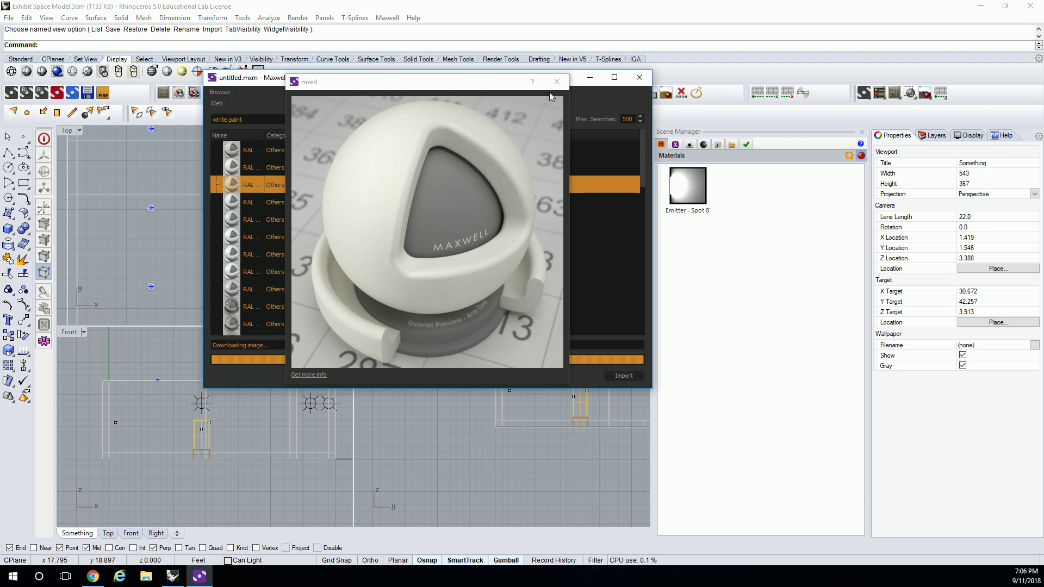
click(557, 81)
Preview the fourth and fifth white paint results, closing each preview afterwards
click(239, 171)
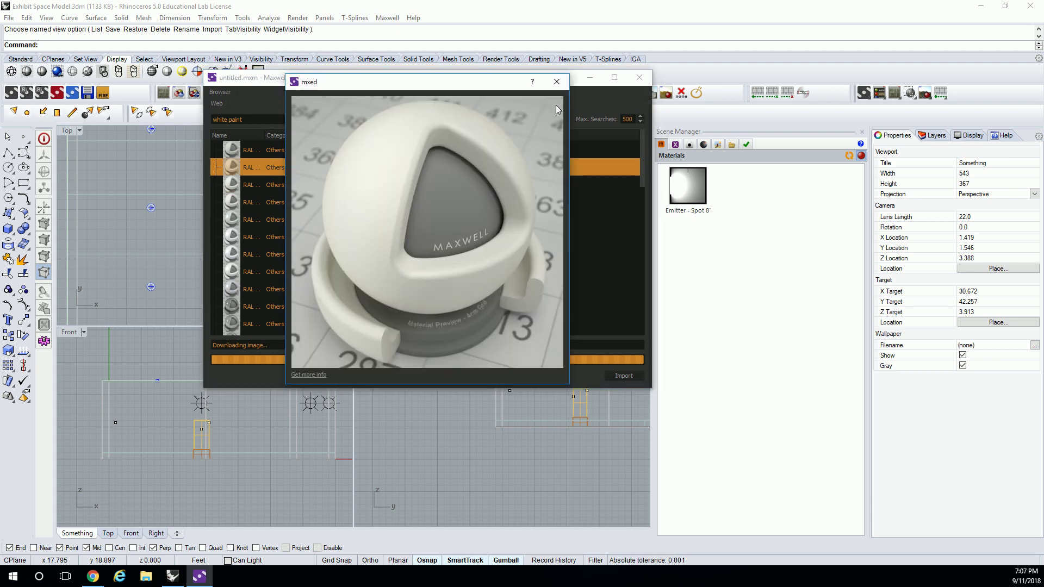
click(560, 81)
click(237, 185)
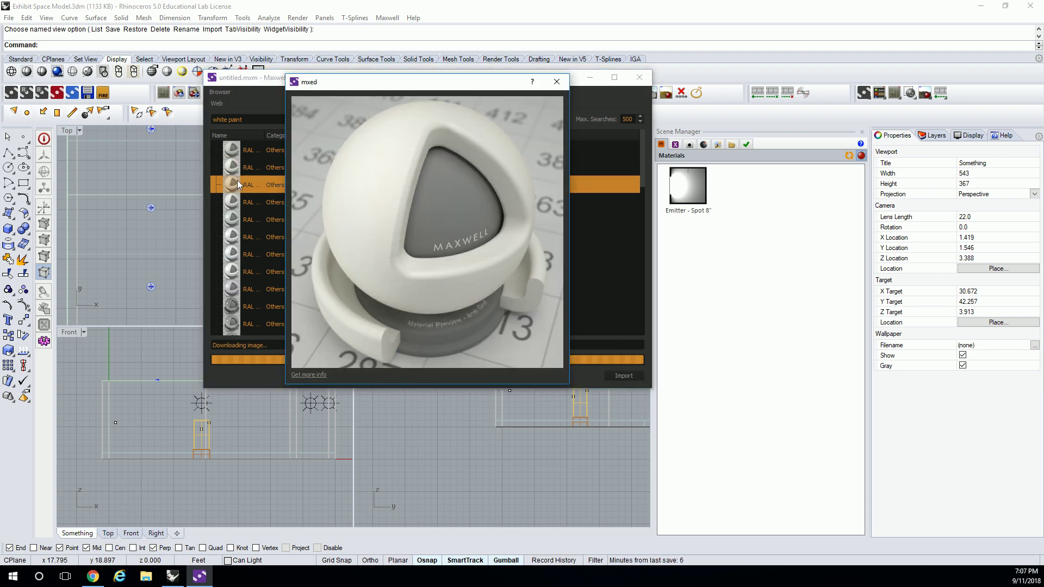
click(235, 203)
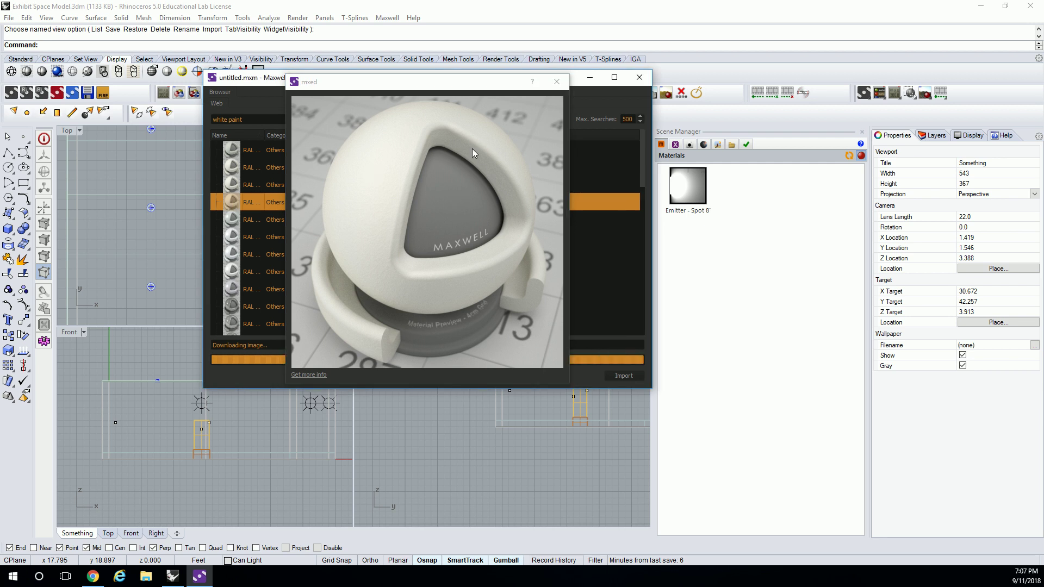
click(559, 87)
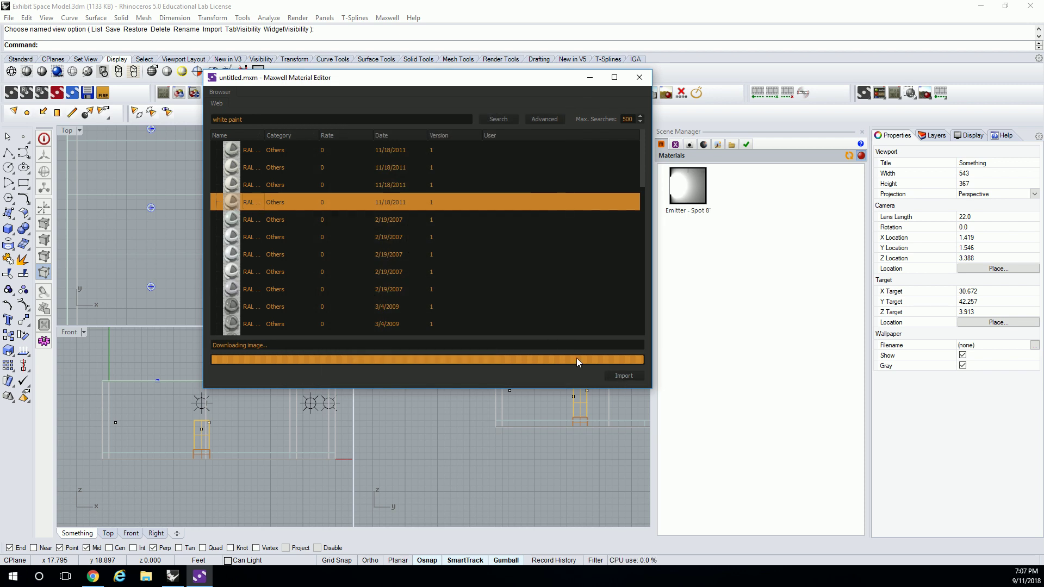
double_click(425, 220)
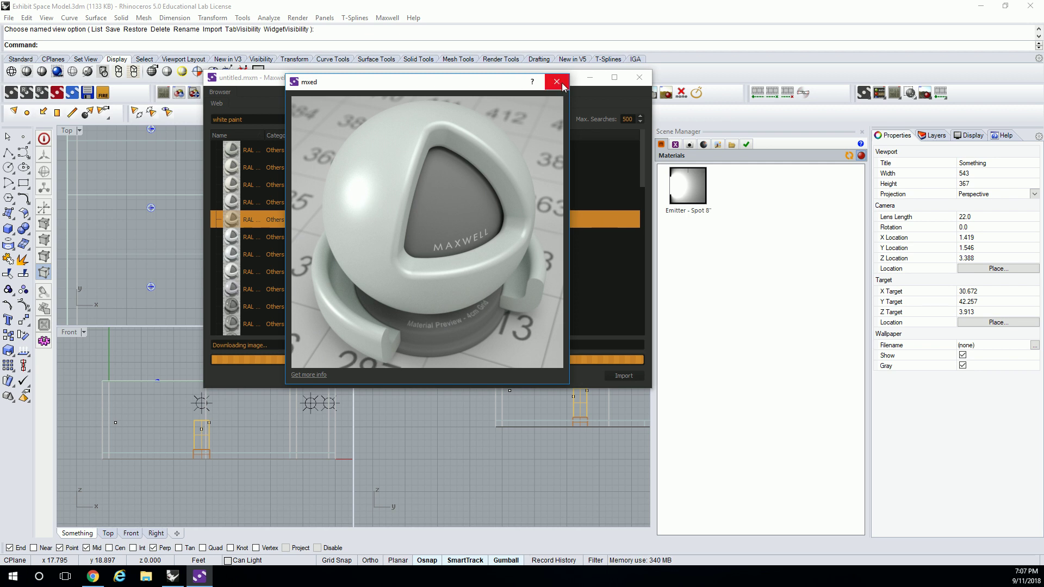
click(231, 203)
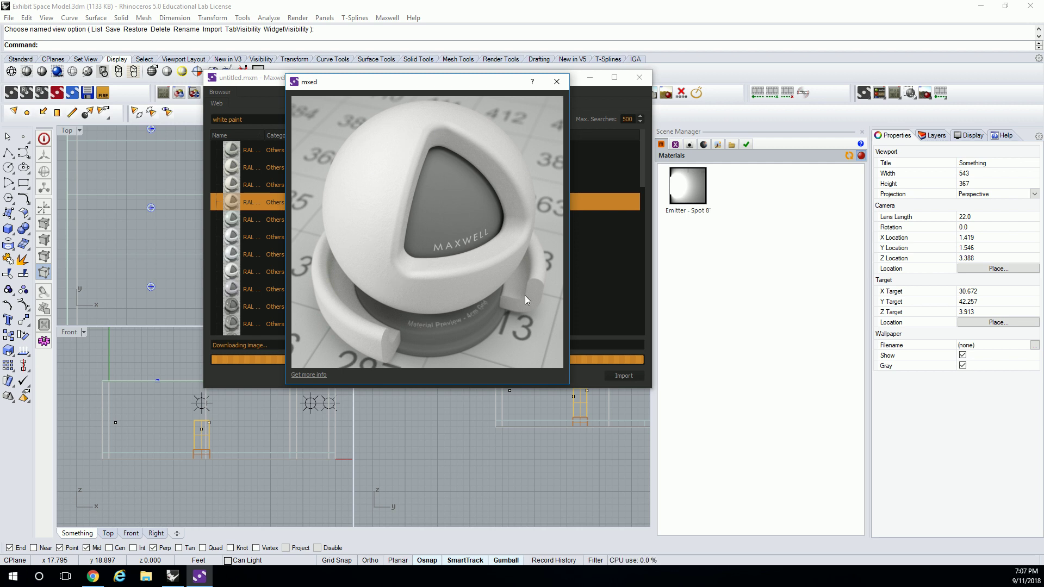
click(557, 82)
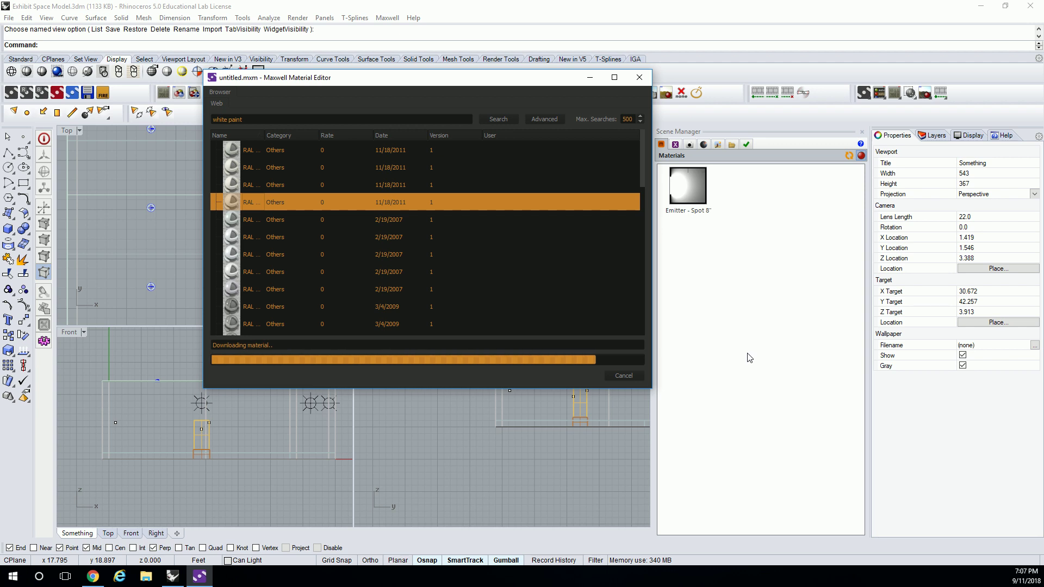
Open the MXM Browser, search for 'white paint', and enlarge the browser window
right_click(809, 210)
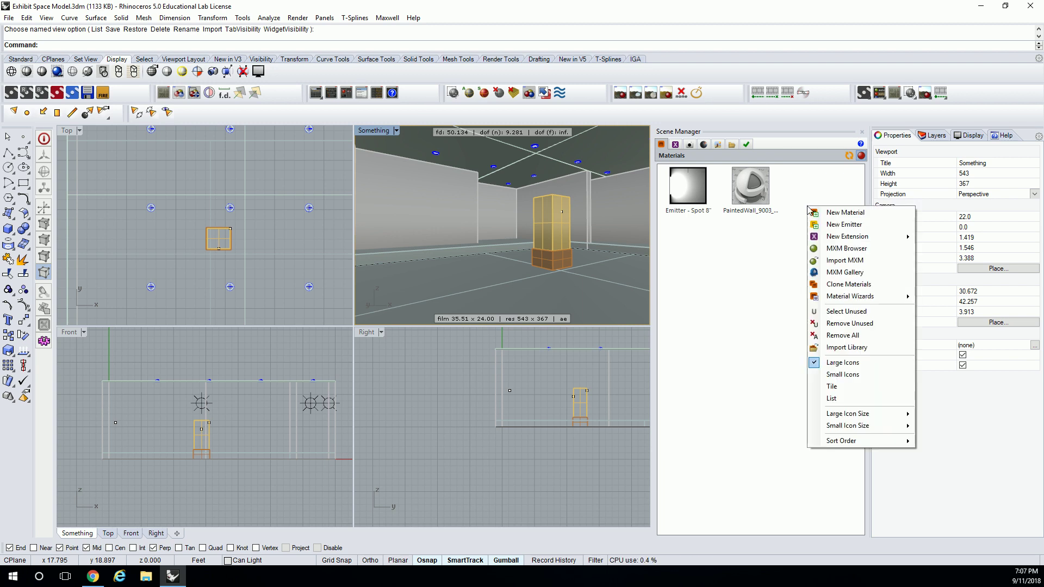
click(740, 265)
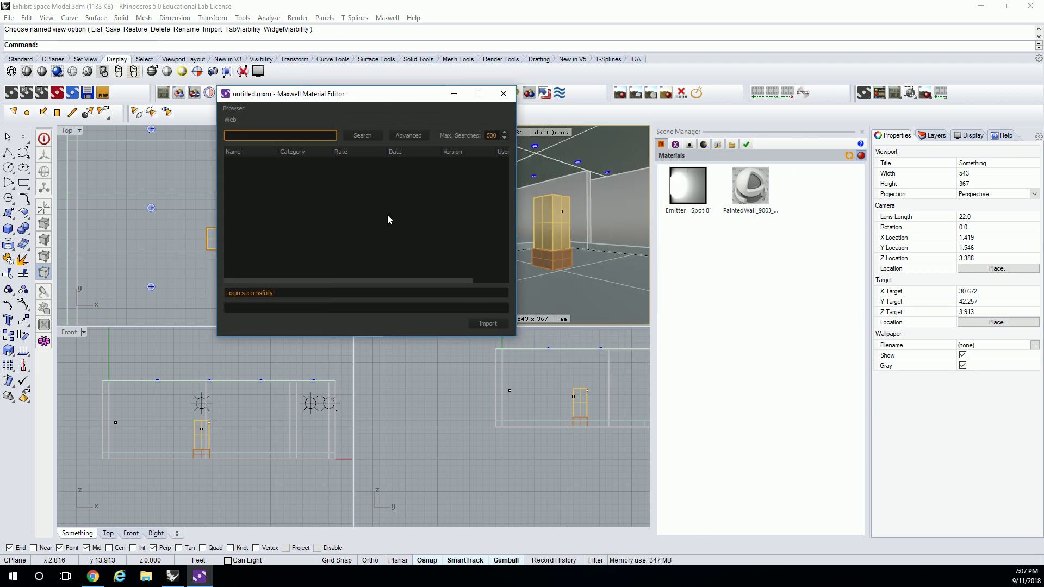
text(te paint)
key(Return)
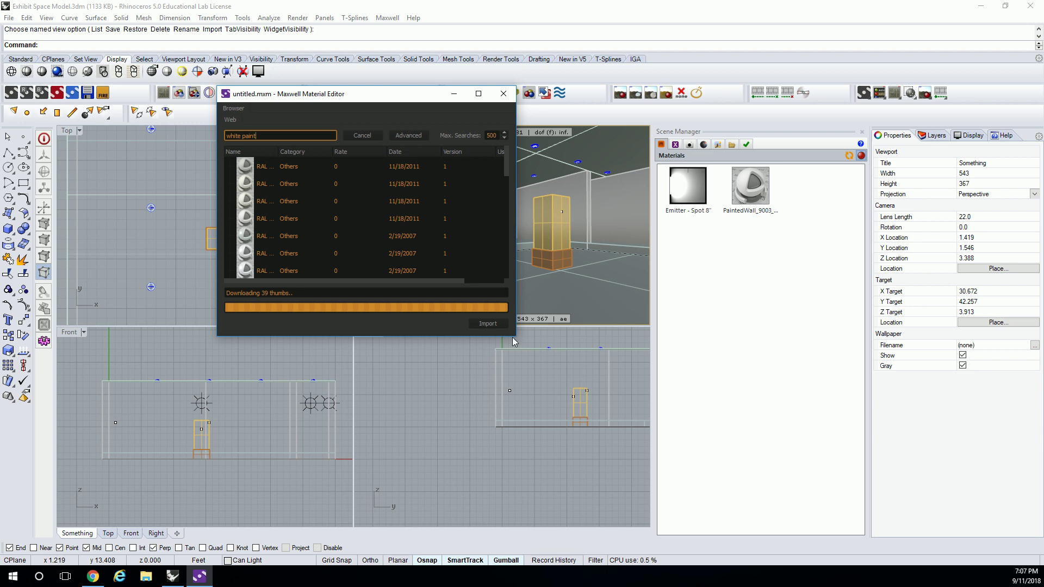
drag(515, 337, 609, 449)
Preview several RAL white paint results, looking for a matte white
click(249, 305)
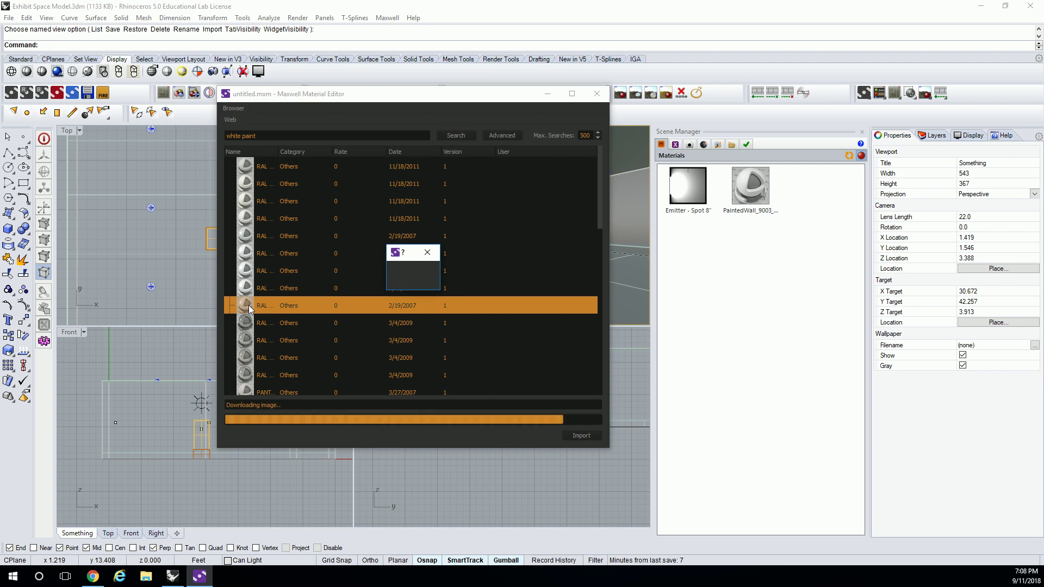
drag(588, 253, 528, 157)
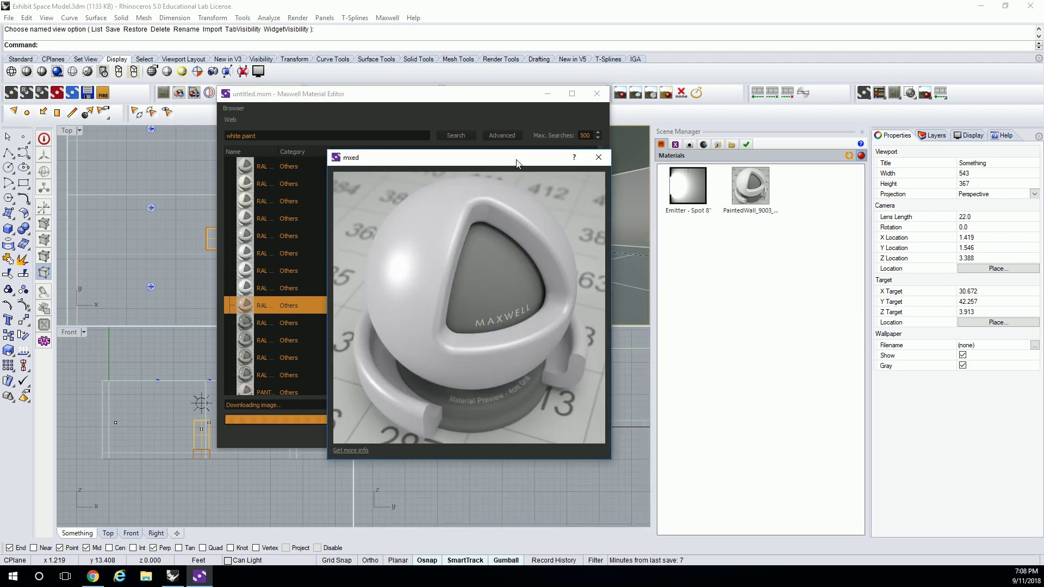
click(599, 157)
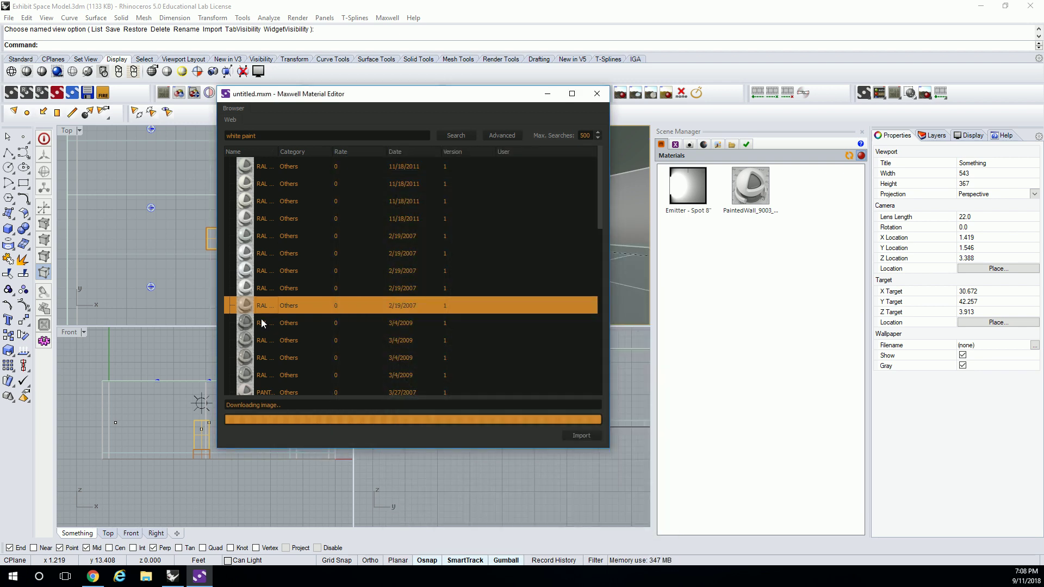
click(249, 235)
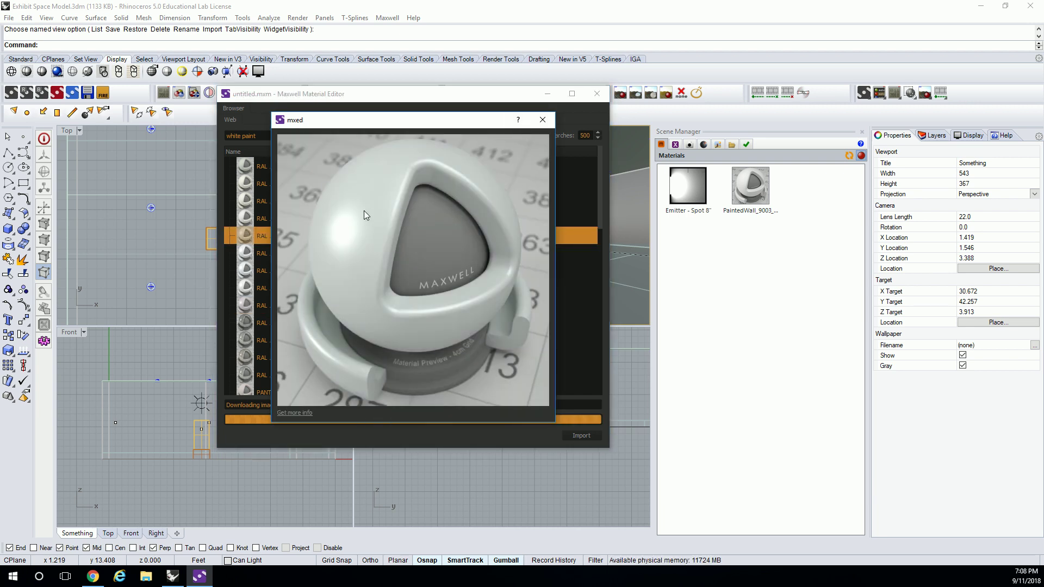
click(543, 119)
click(249, 323)
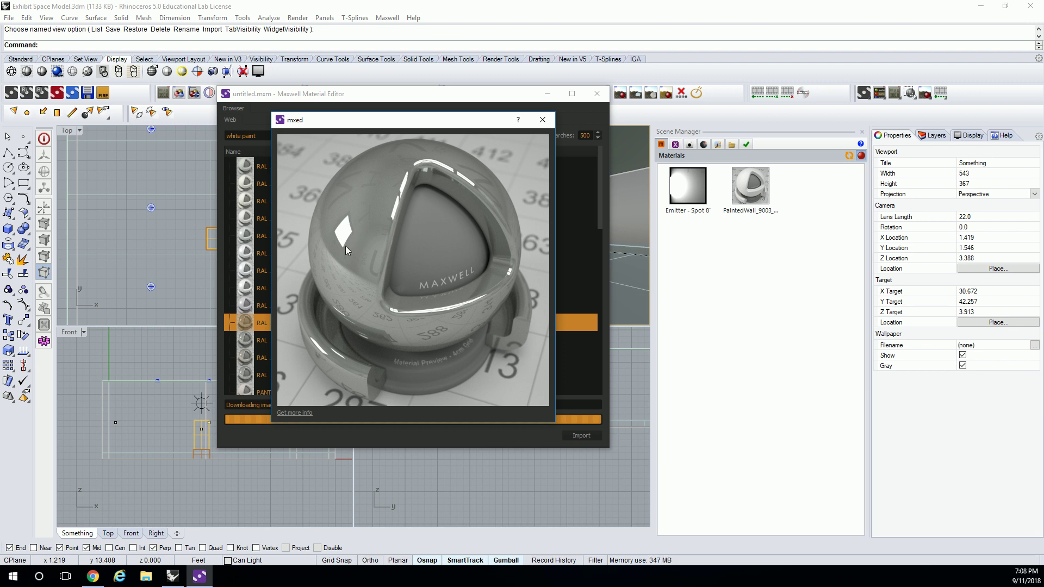
click(542, 120)
click(244, 357)
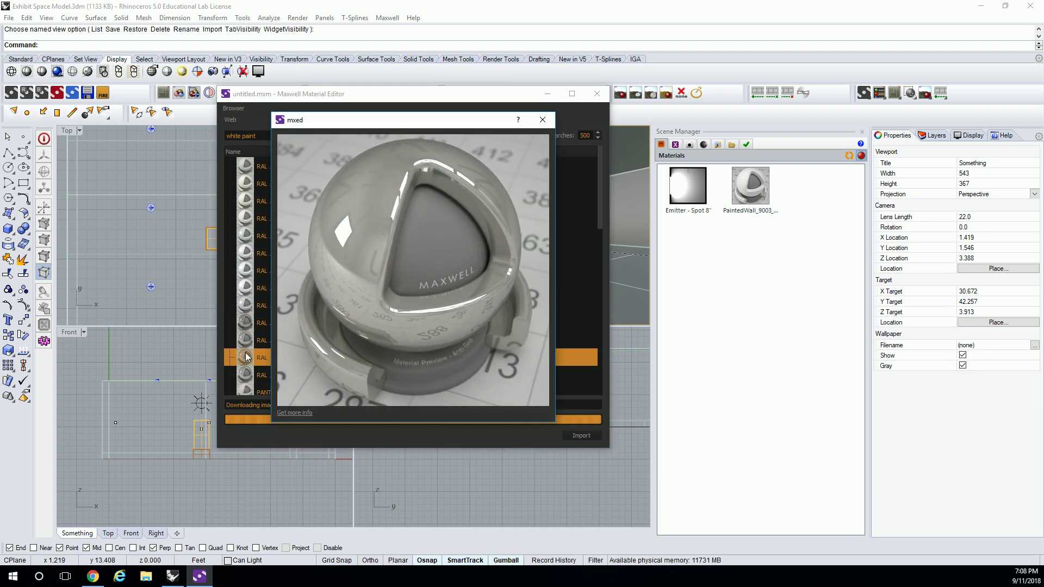
scroll(245, 348, down, 5)
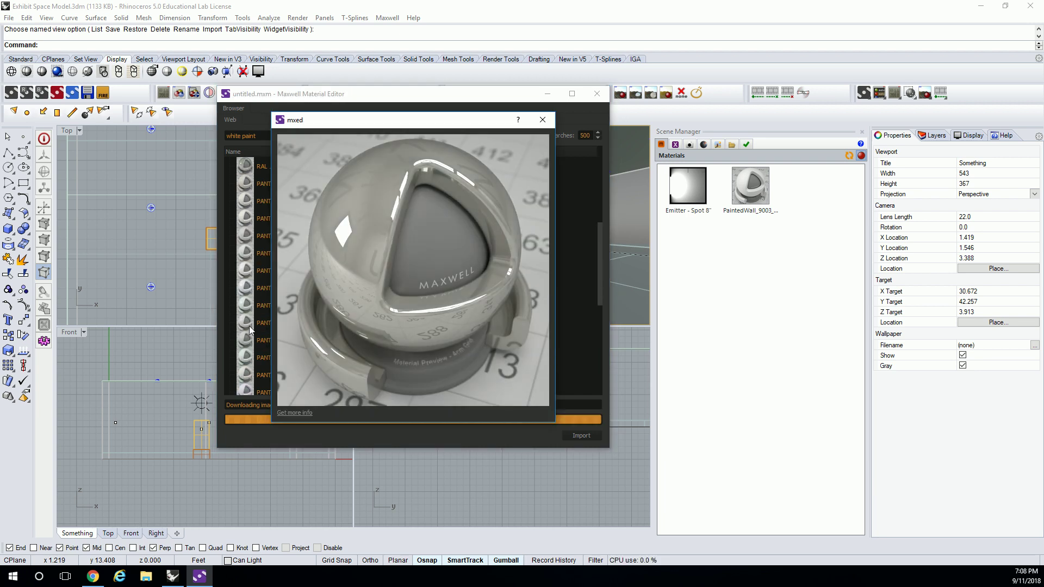
scroll(250, 324, up, 5)
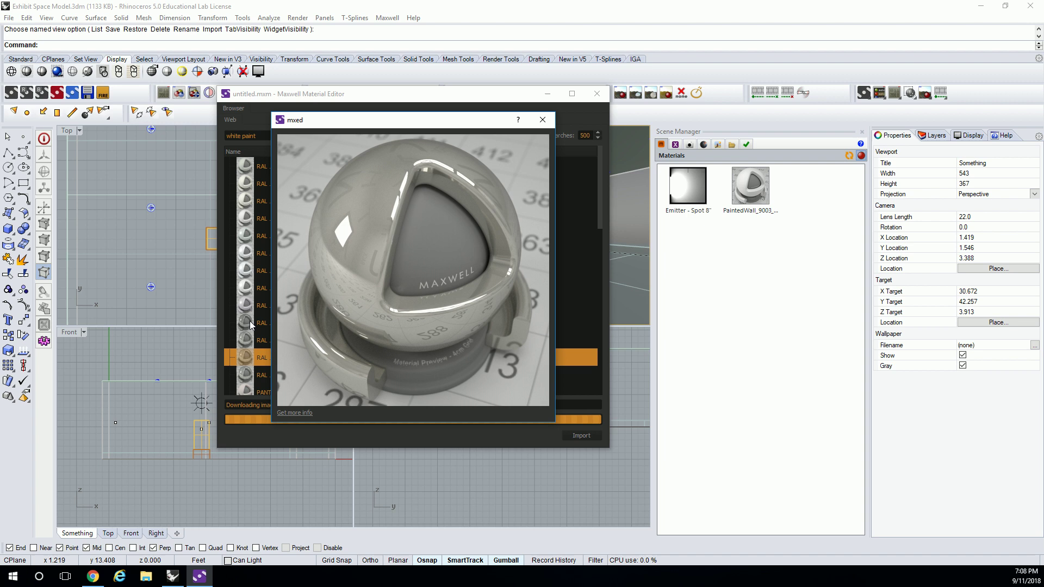
Import the matte white RAL 9018 paint into the scene's materials
click(244, 236)
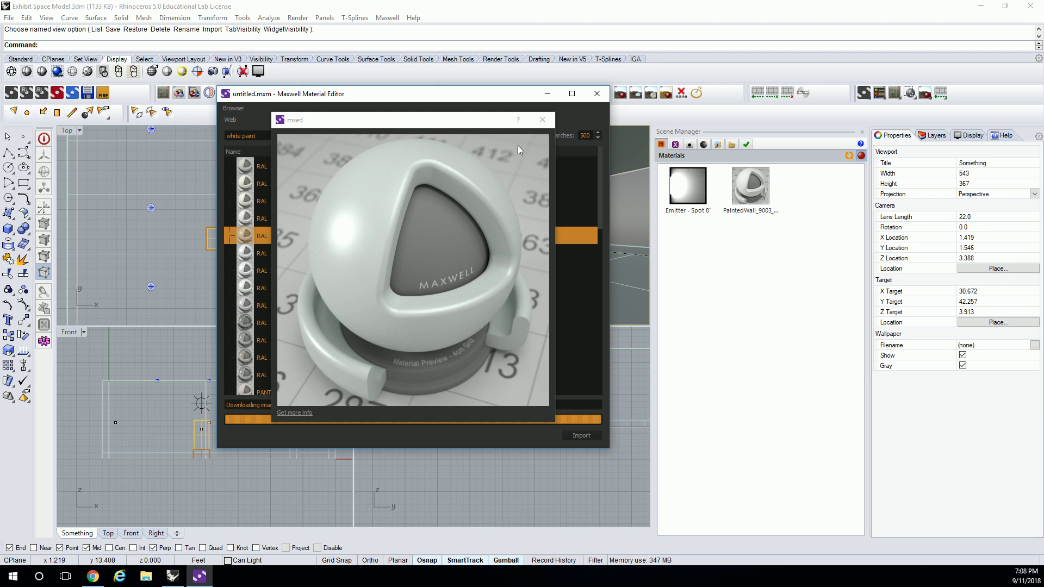
click(543, 120)
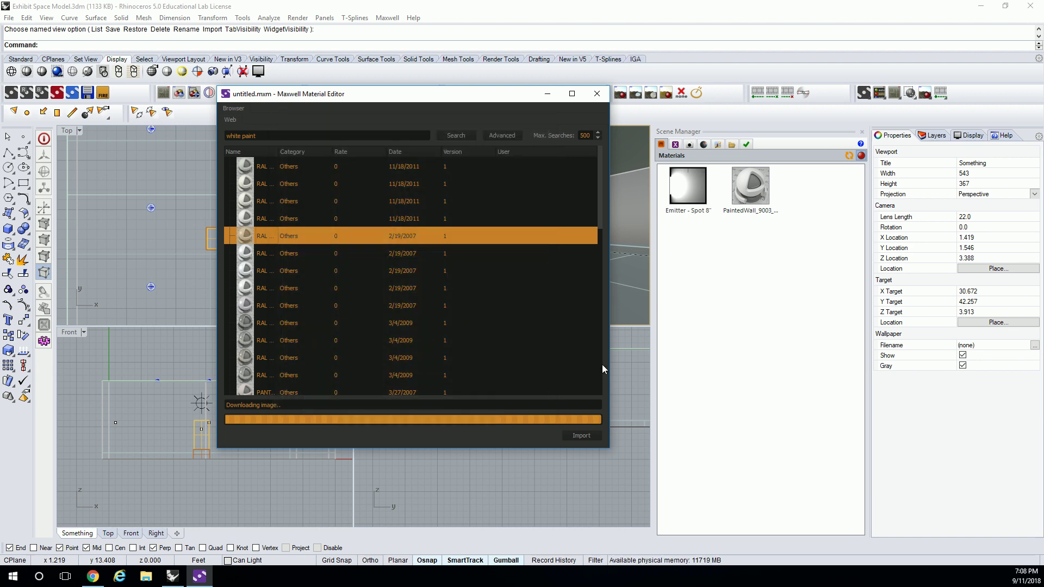
click(595, 439)
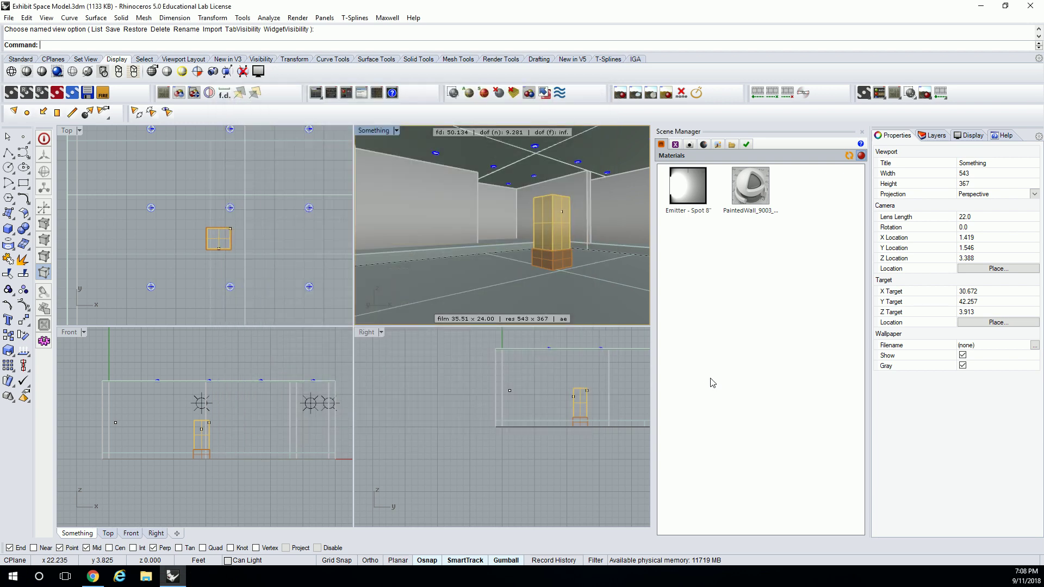
click(755, 260)
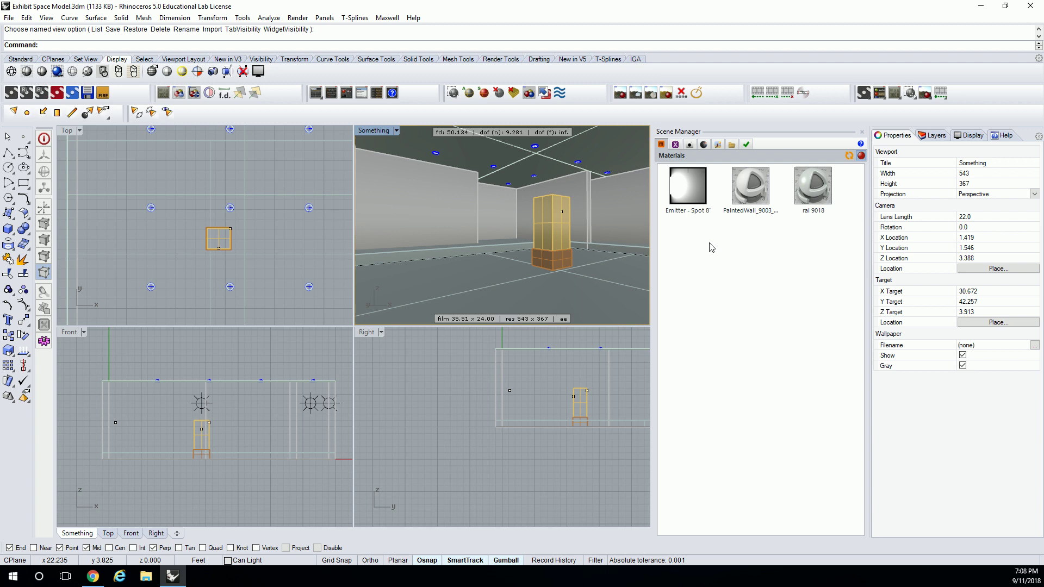
right_click(711, 248)
Reopen the online material browser, enlarge it and search for 'white plaster'
click(754, 314)
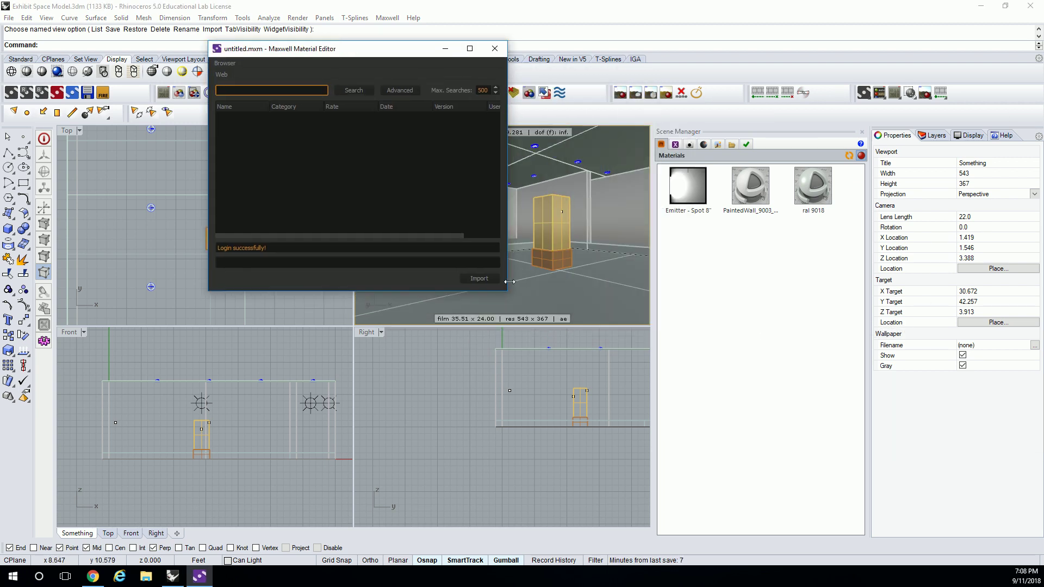
drag(507, 293, 665, 416)
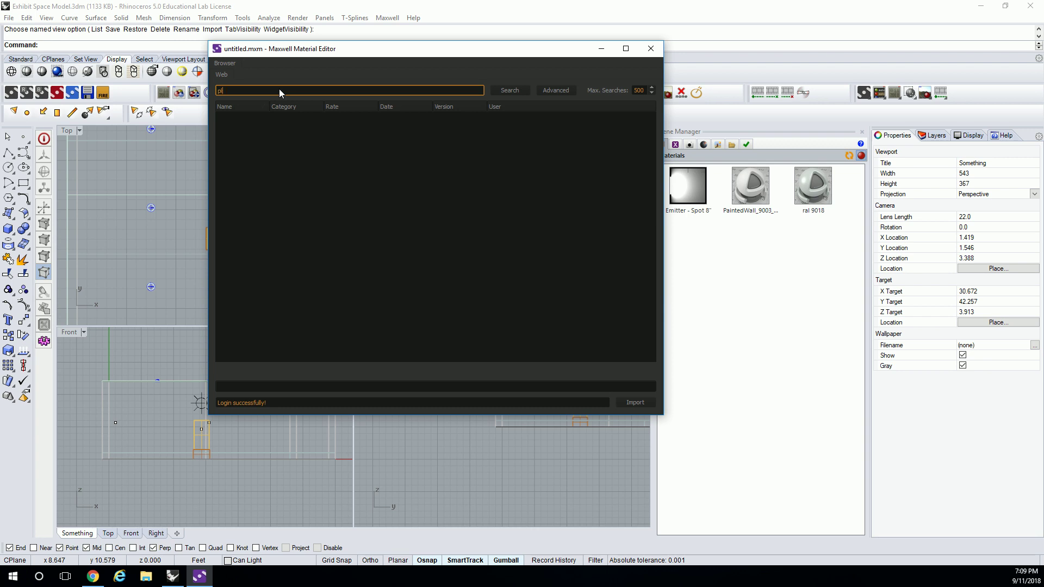
text(white plaster)
key(Return)
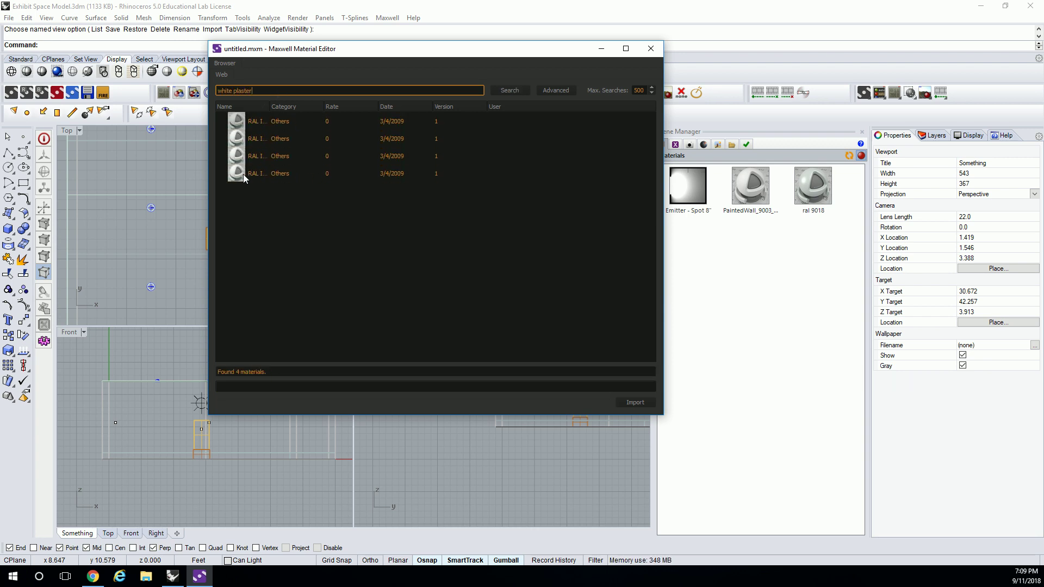
Compare the four white plaster results and import Intonaco_RAL9003
click(236, 173)
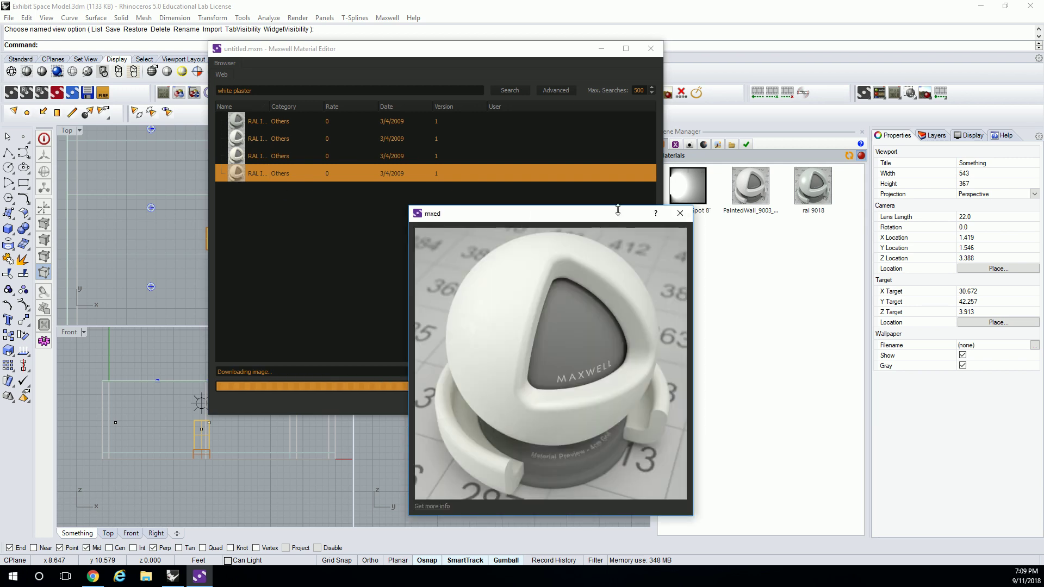
click(235, 139)
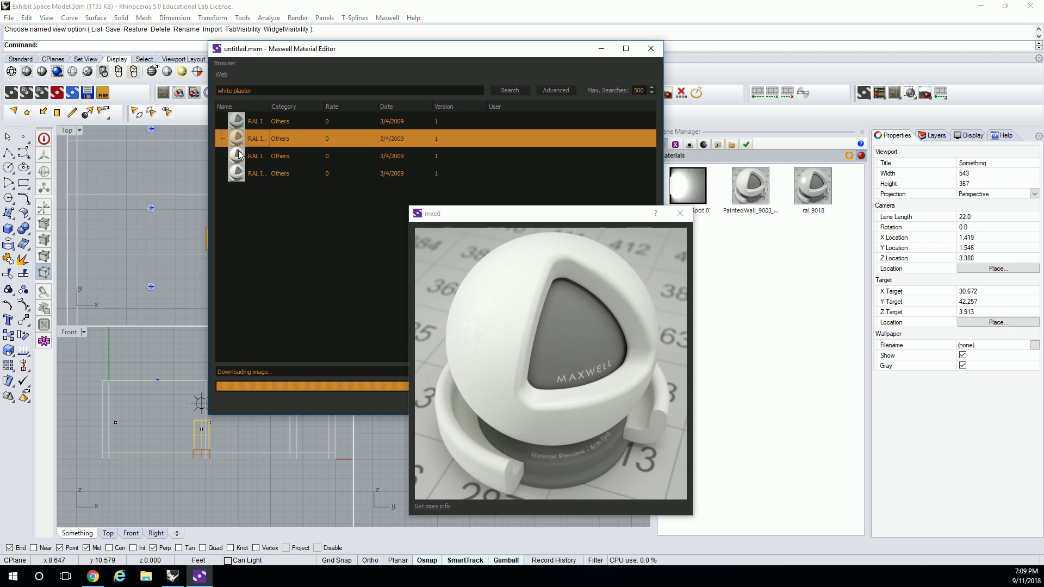
click(240, 155)
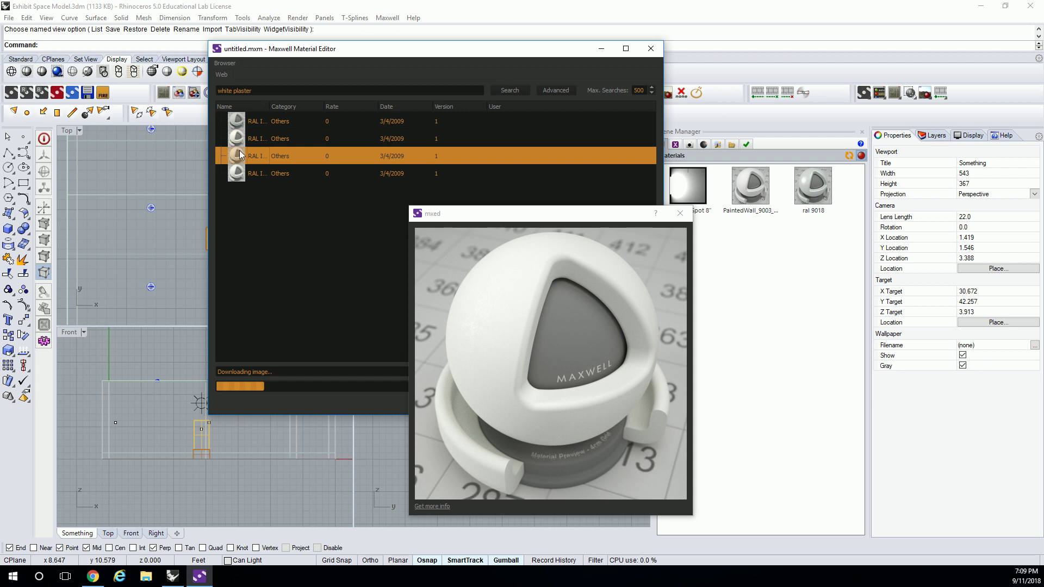
click(240, 121)
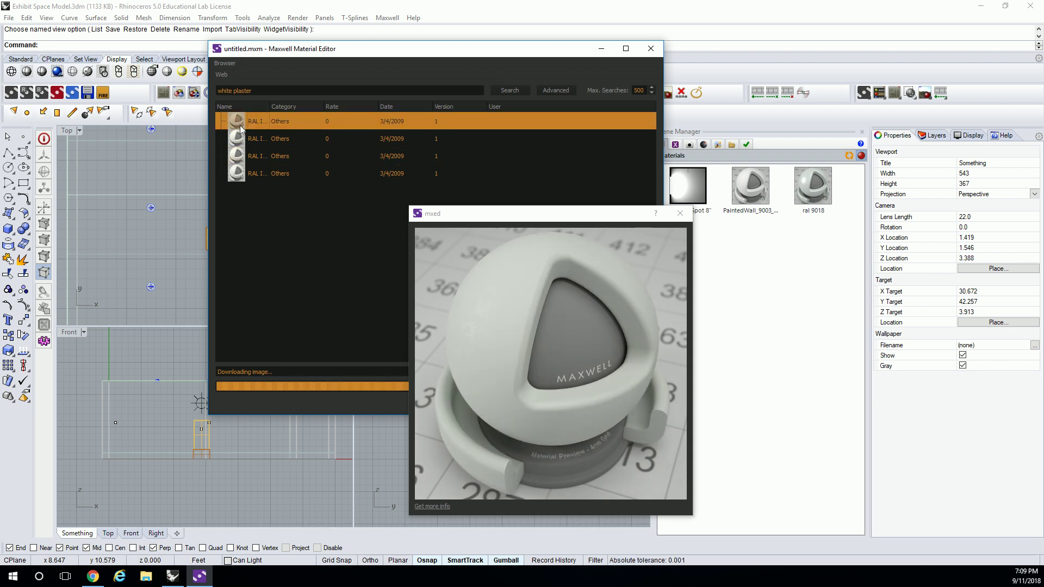
click(240, 154)
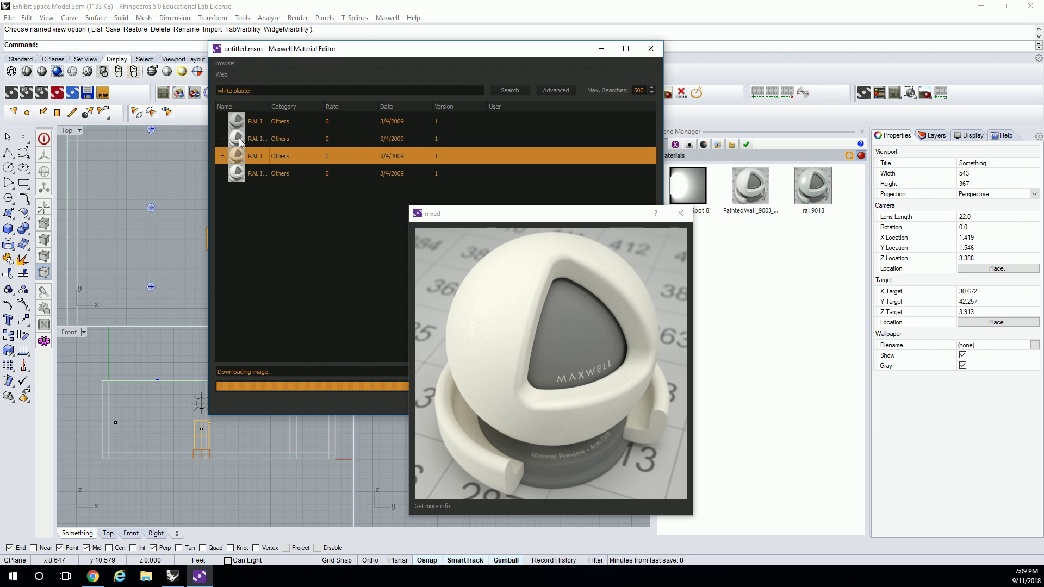
click(241, 138)
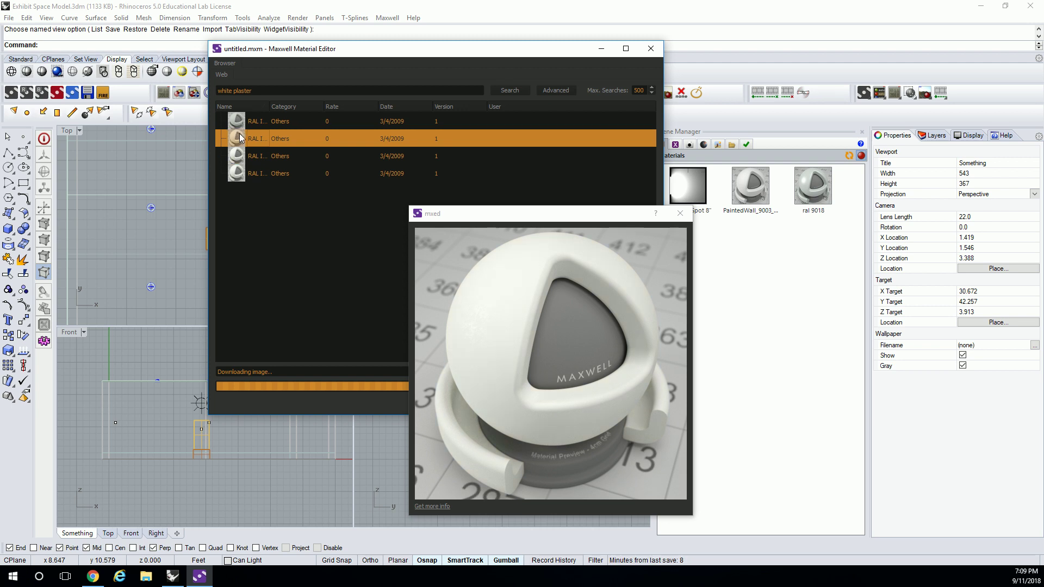
click(240, 176)
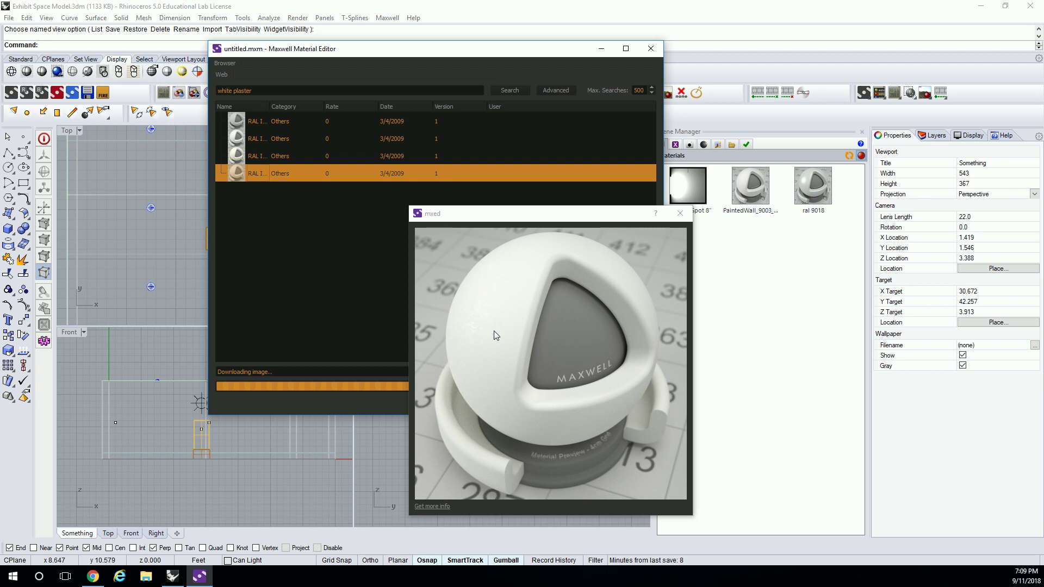
click(238, 174)
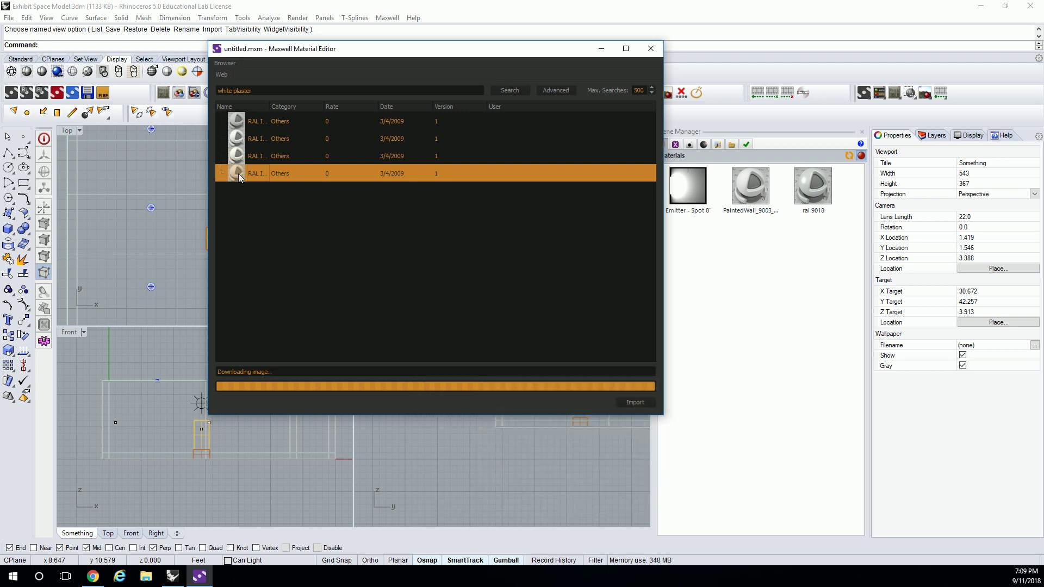
click(636, 403)
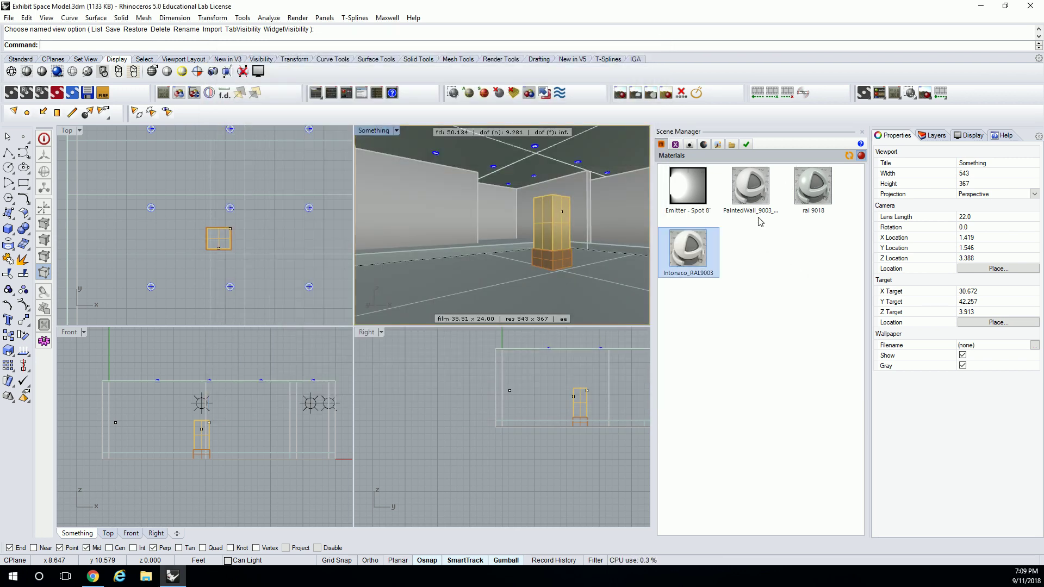
Select all four scene materials and export them as a material library
mouse_move(775, 203)
click(678, 190)
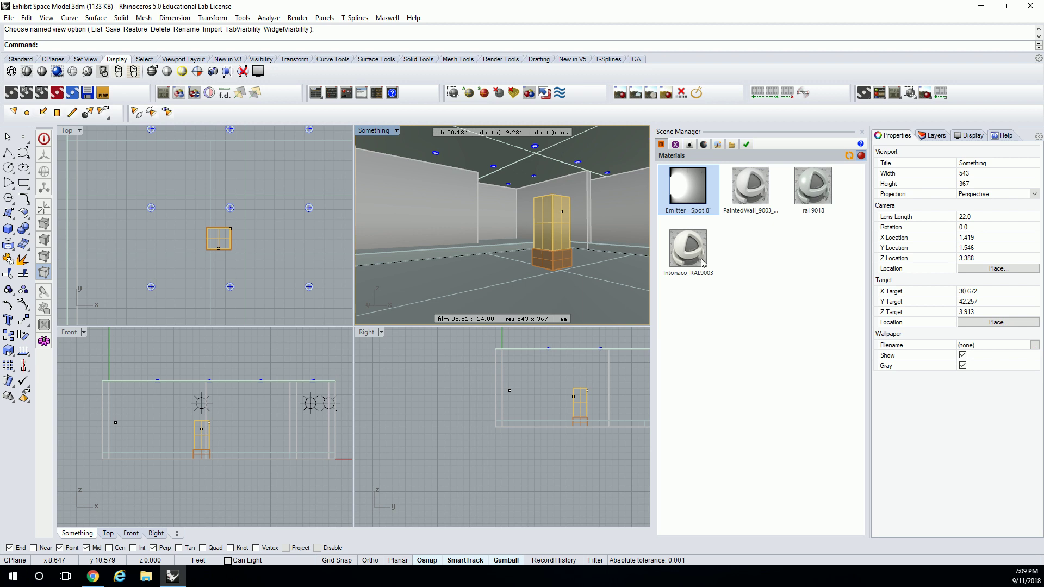
shift+click(698, 261)
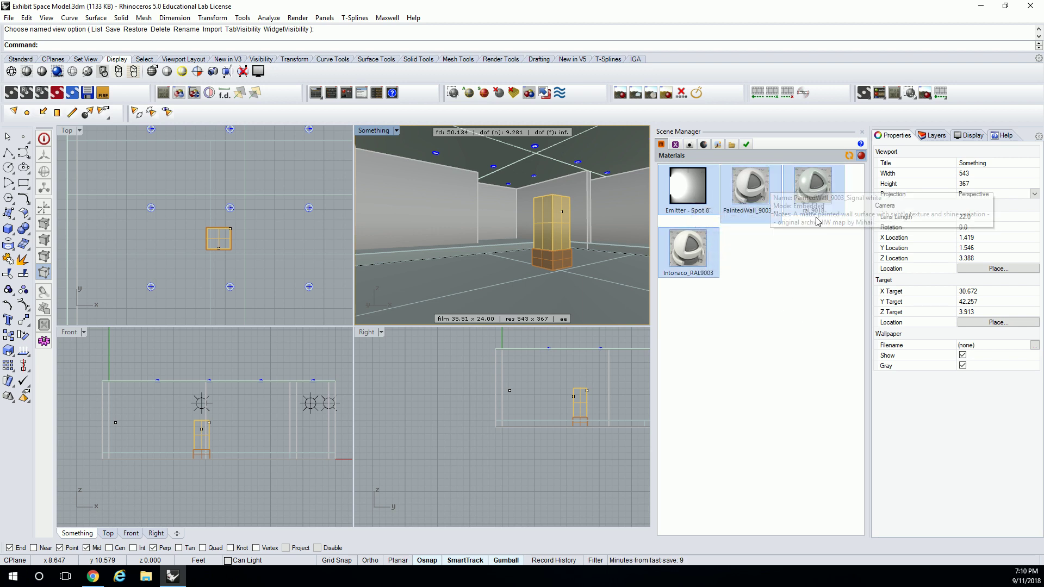
right_click(692, 254)
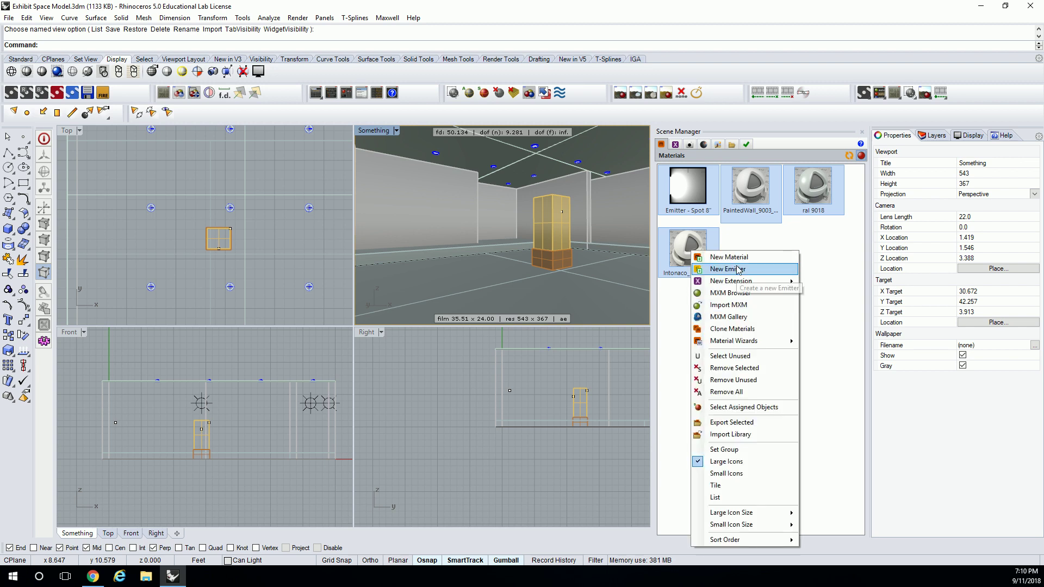
click(729, 423)
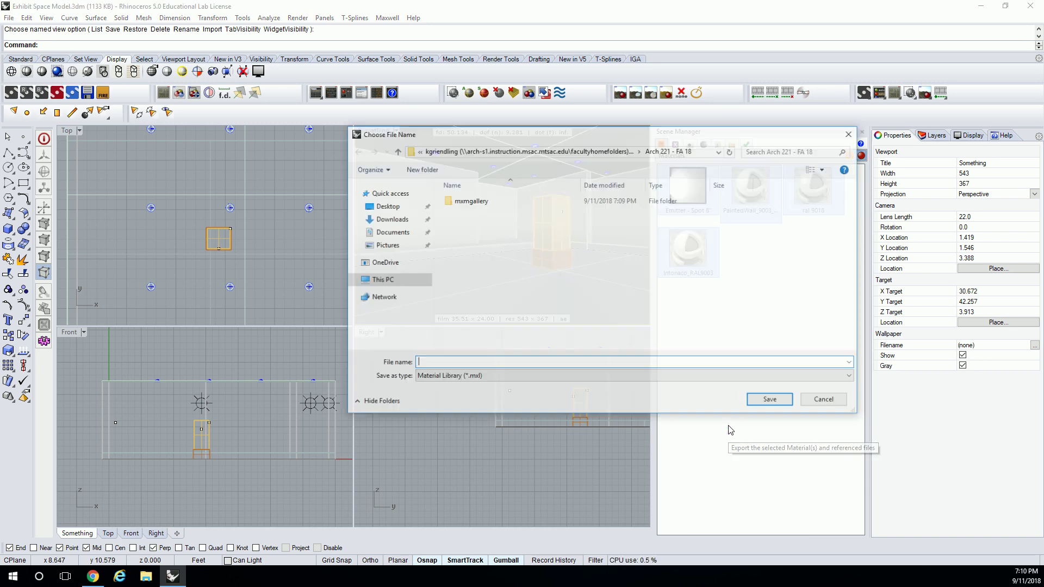
Browse to the cadlab drive's 18 FA - Arch 221 folder
click(383, 297)
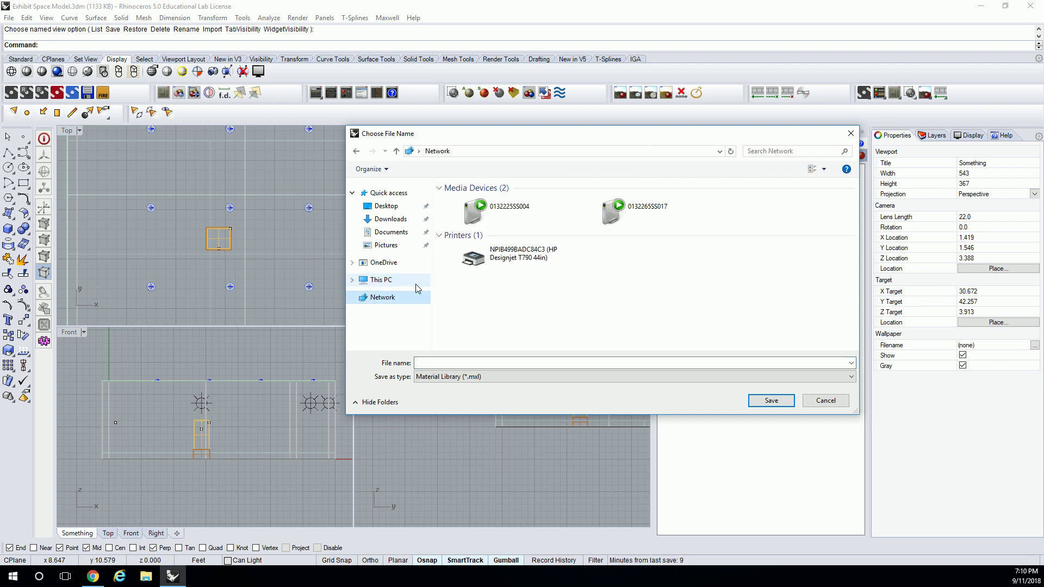
click(402, 280)
scroll(542, 296, down, 3)
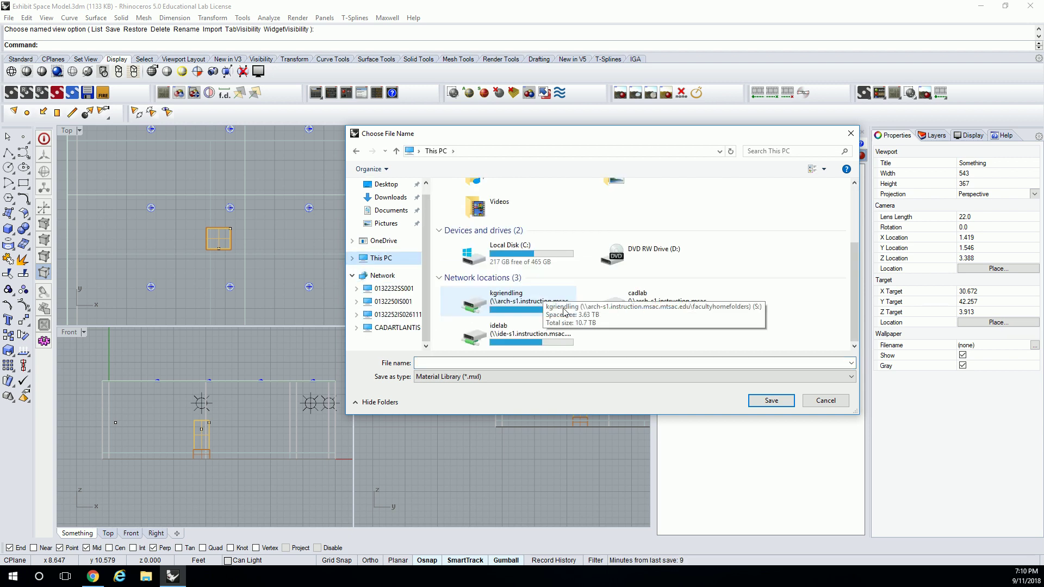
click(510, 337)
double_click(510, 338)
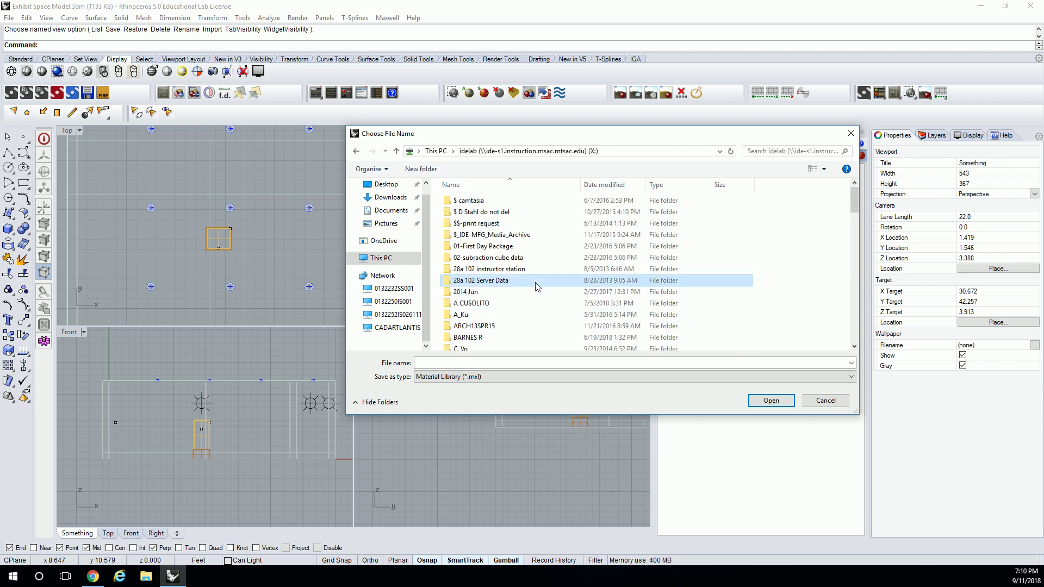
text(k)
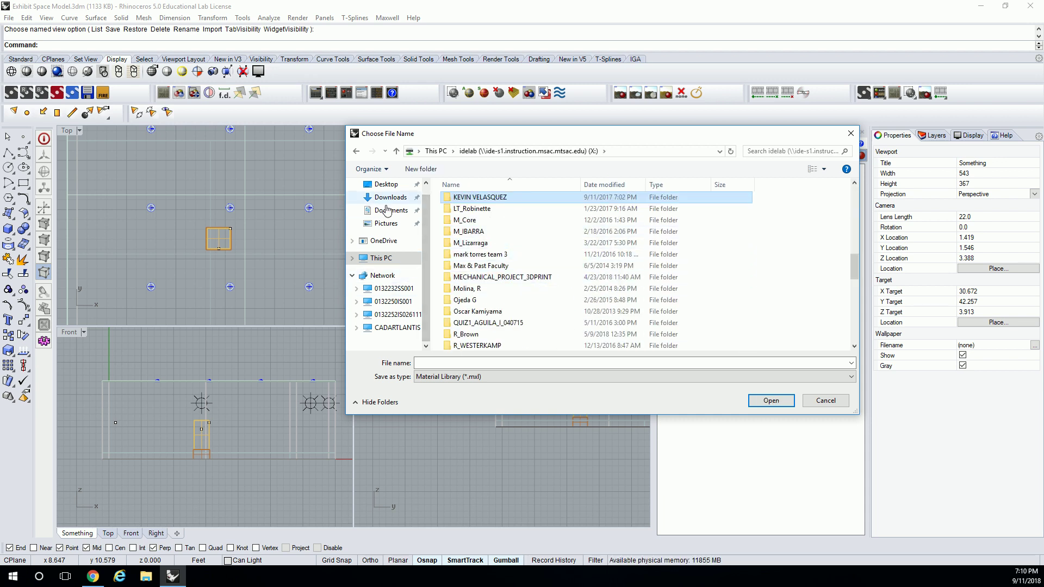
click(380, 257)
scroll(544, 272, down, 5)
double_click(642, 298)
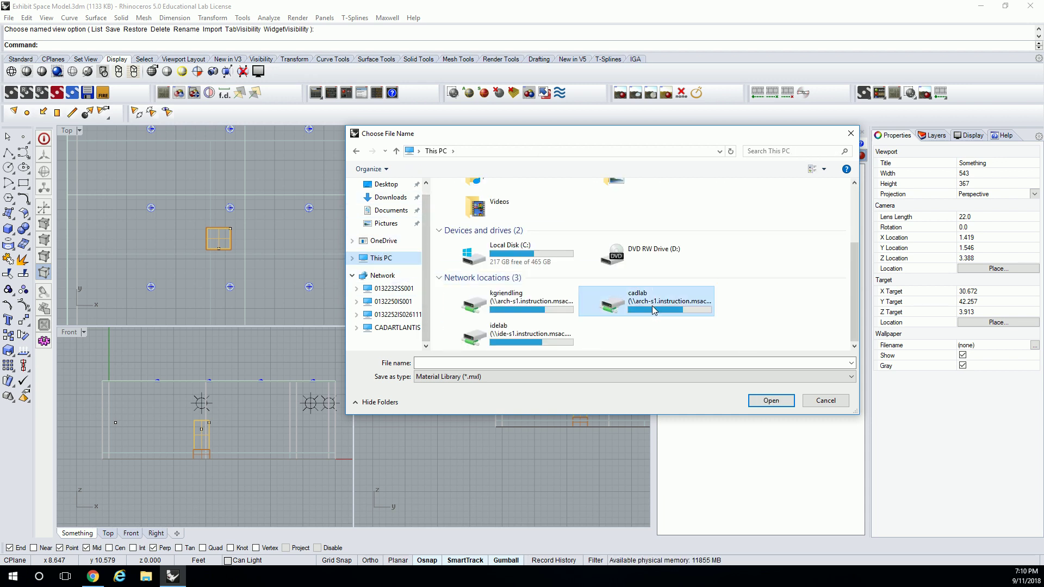
text(k)
double_click(479, 223)
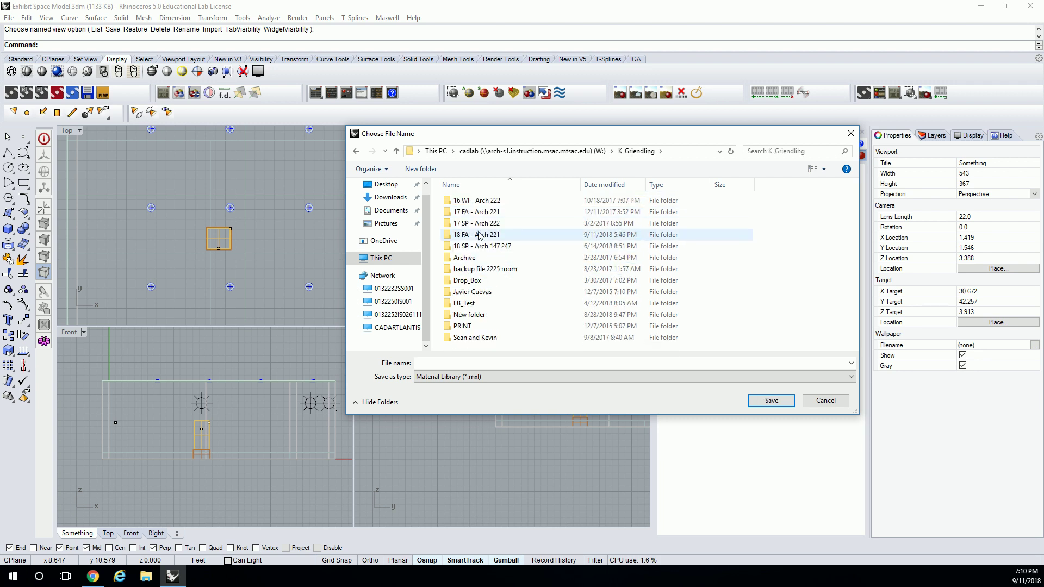
click(483, 239)
double_click(484, 239)
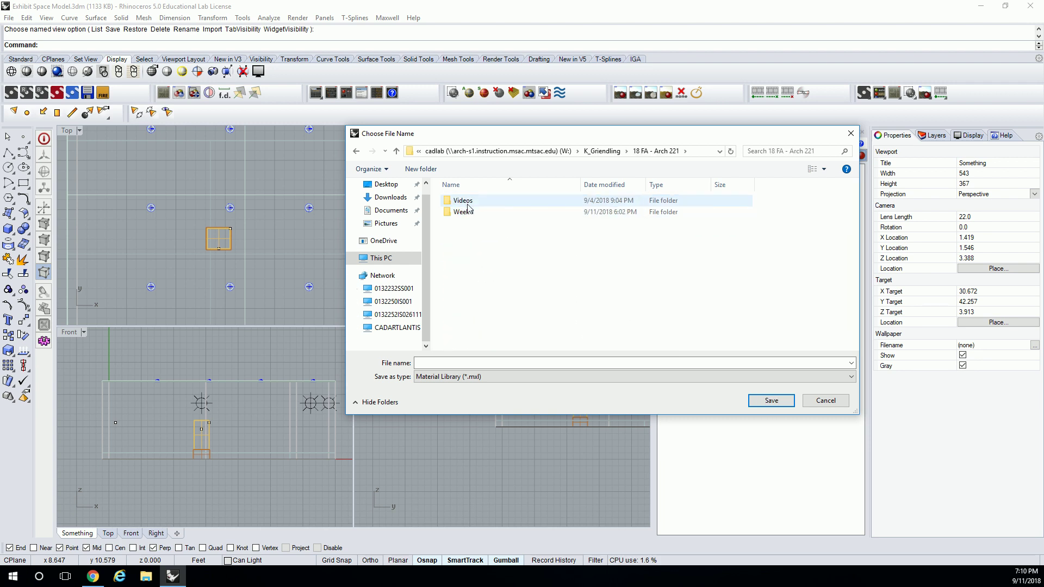
Create a Week 3 folder there and save the library as 'Exhibit Material Library'
right_click(467, 232)
mouse_move(536, 320)
click(586, 320)
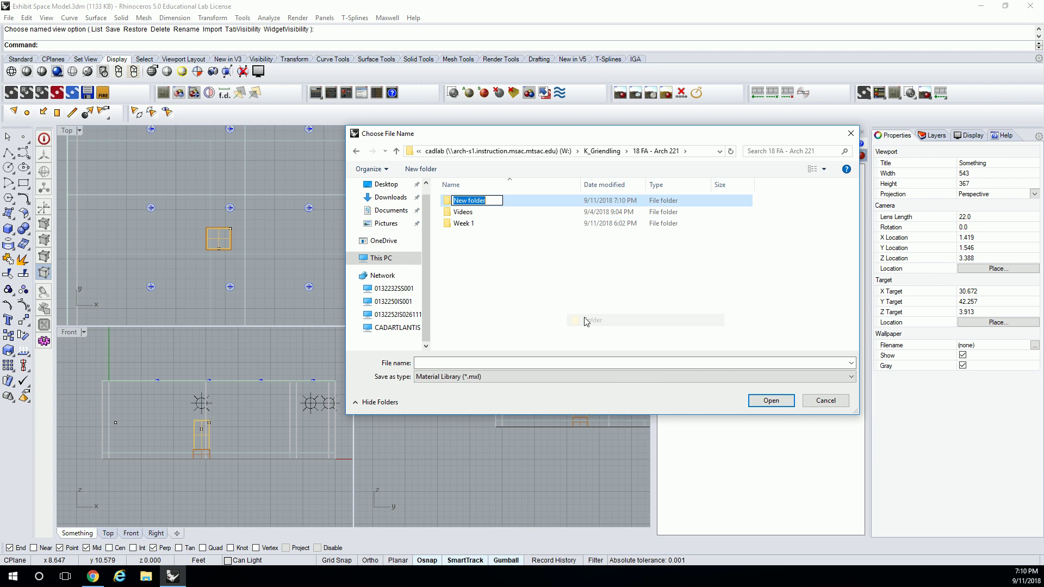
text(Week 3)
key(Return)
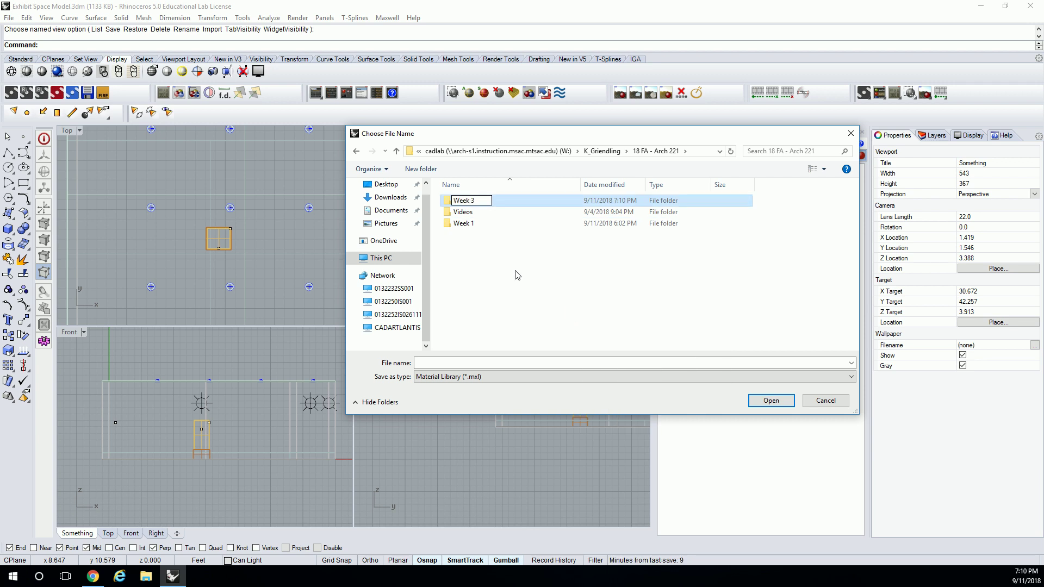
double_click(470, 223)
click(469, 363)
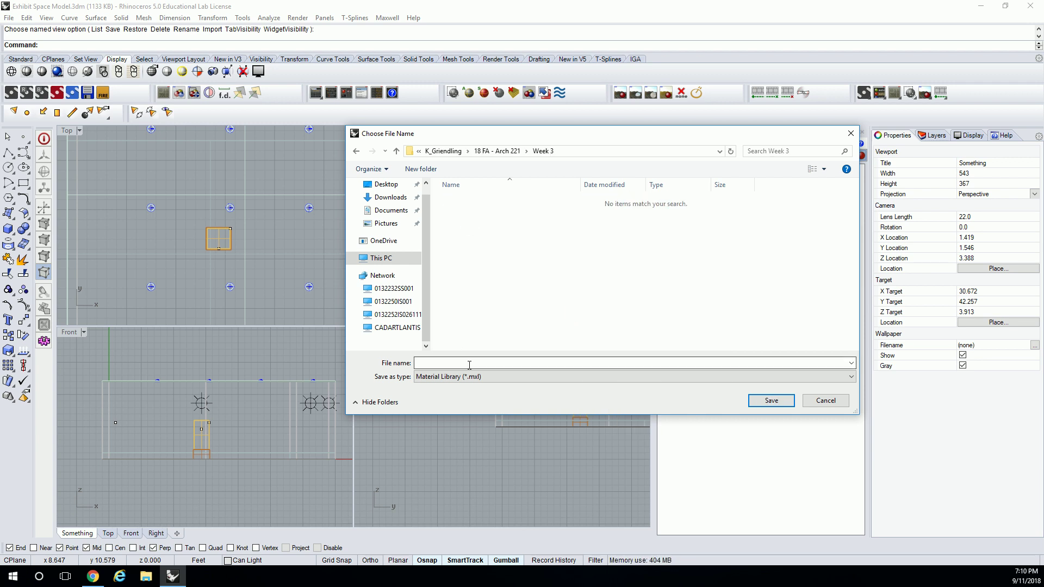
text(Exh)
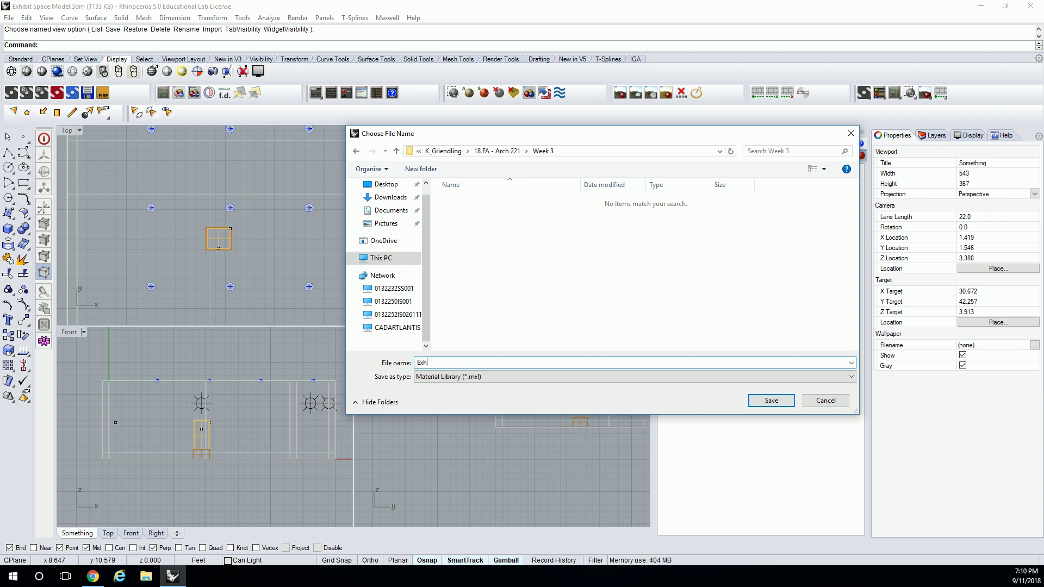
text(ibit Material Library)
click(772, 401)
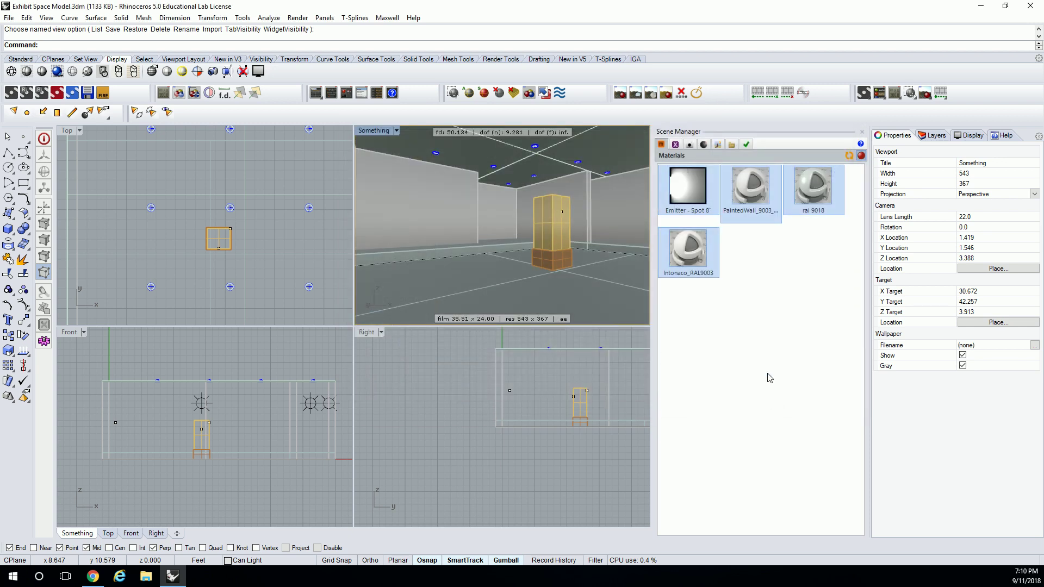
Deselect the materials and open Import Library on Exhibit Material Library.mxl in Week 3, cancelling once and reopening
click(751, 310)
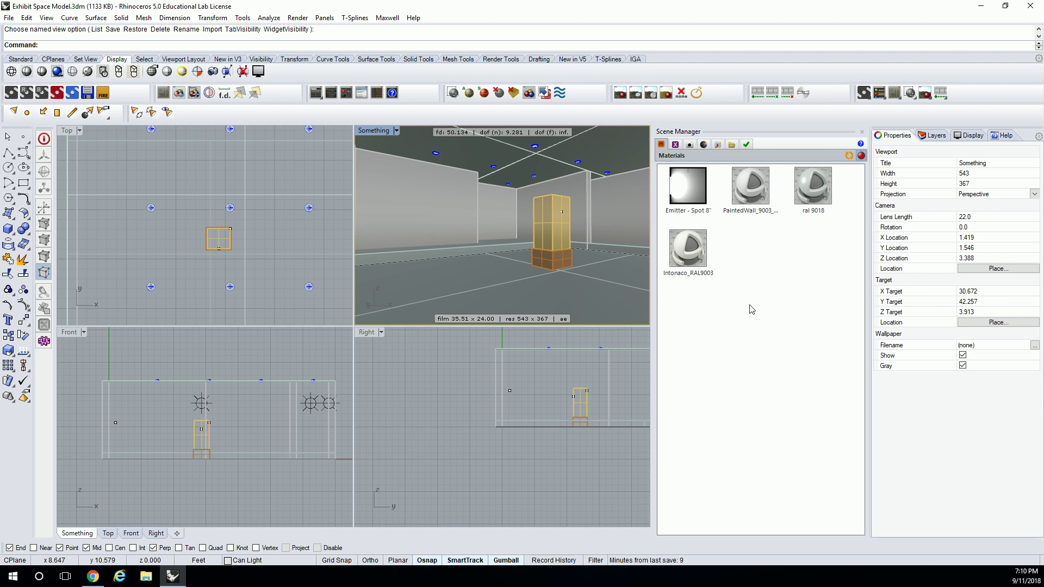
right_click(752, 309)
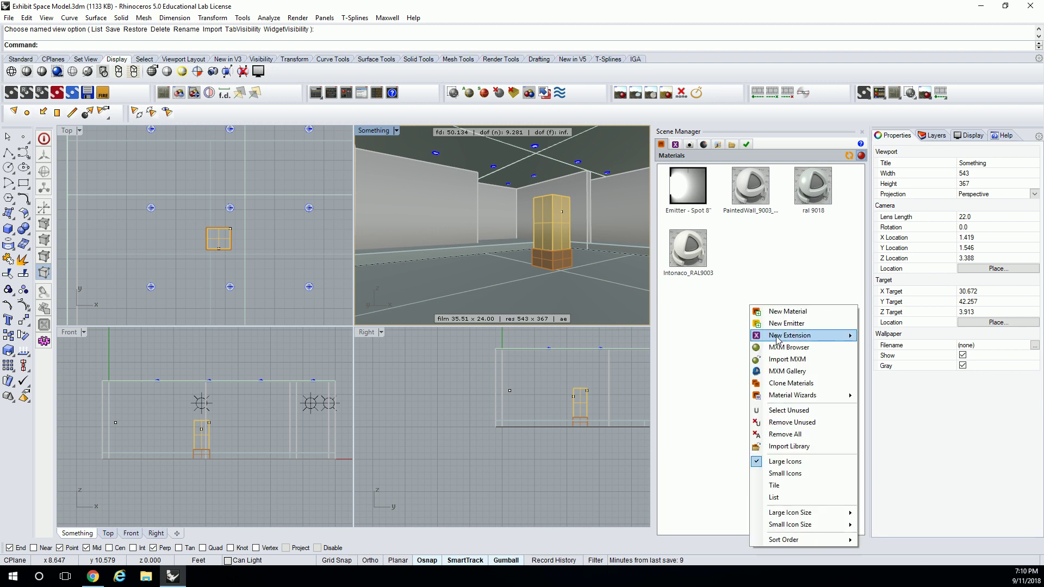
click(795, 446)
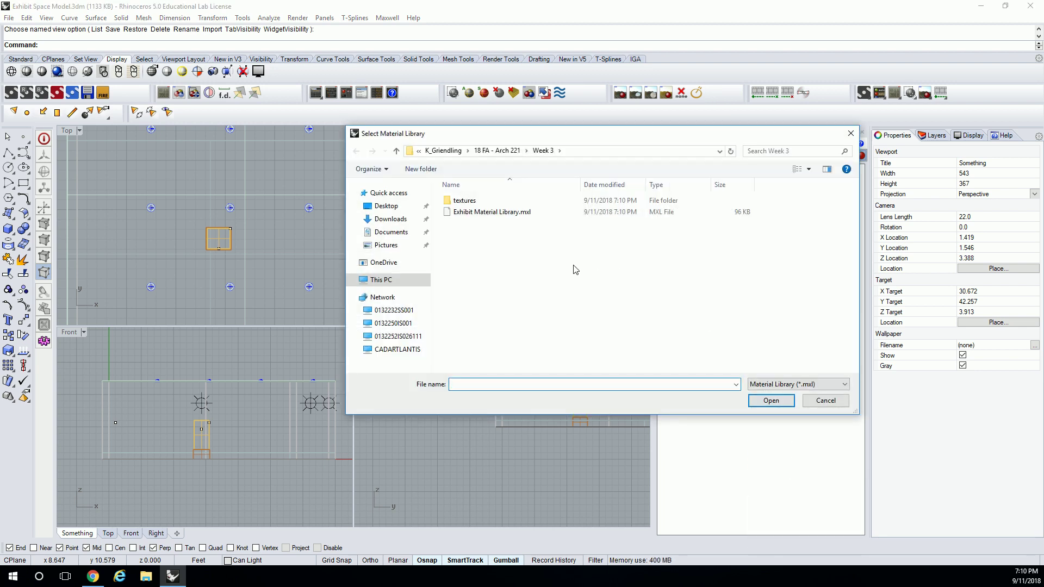
click(488, 213)
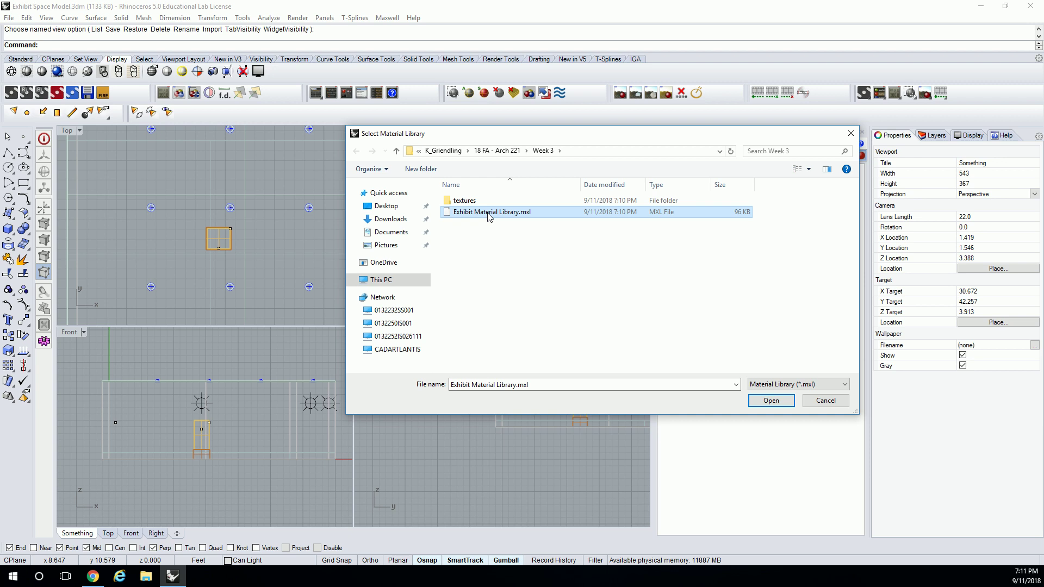
click(825, 403)
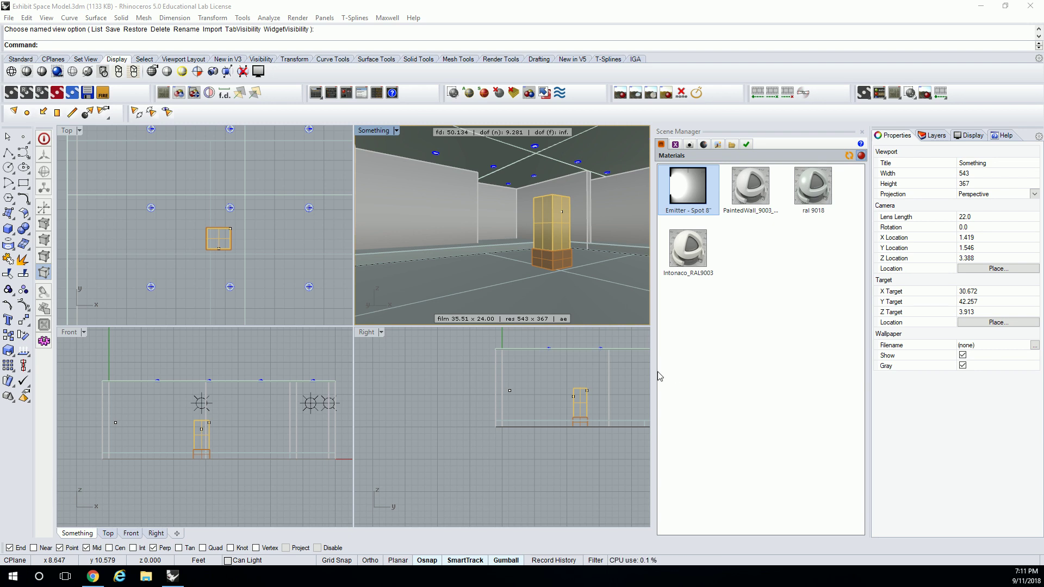
right_click(775, 312)
click(813, 452)
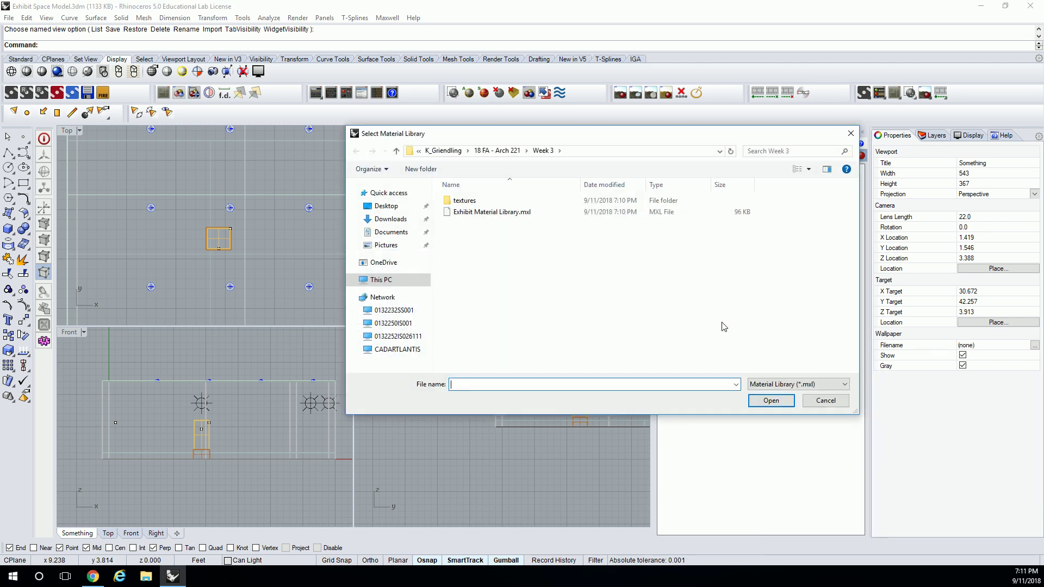